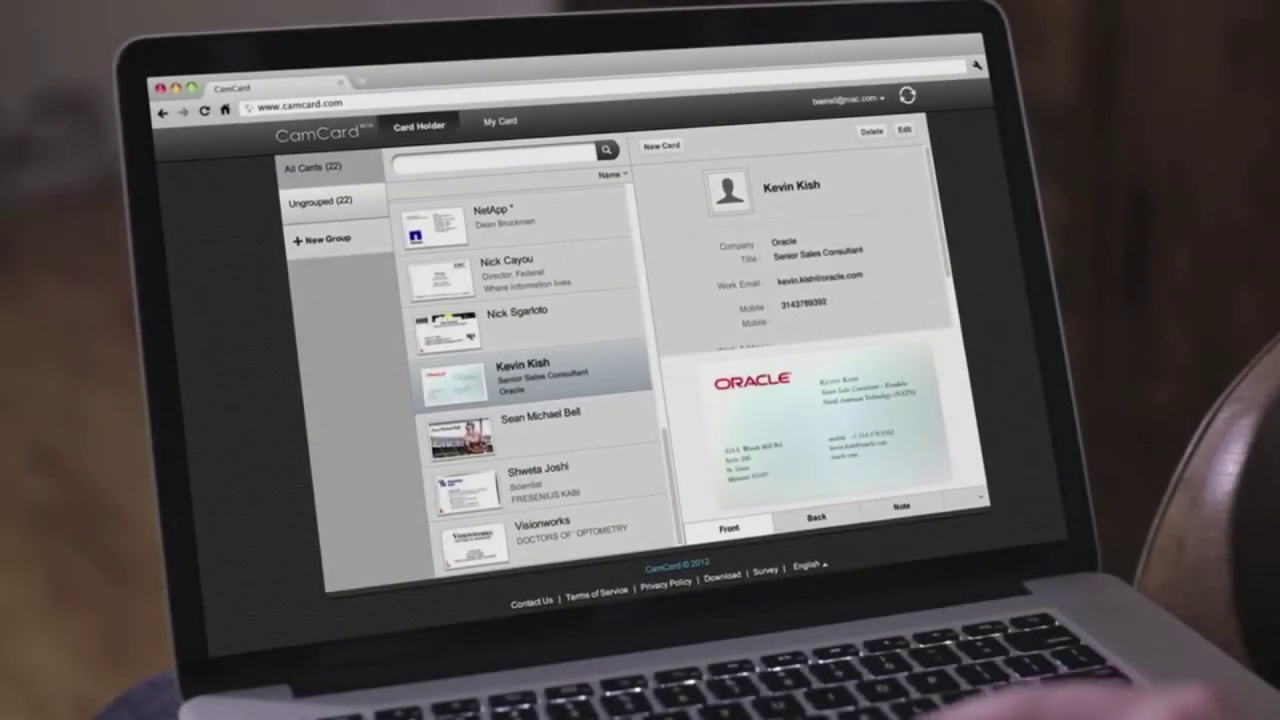
- Type the note 'Interested in vendor partnership with' plus the contact's first name on the Oracle card
text(Interested in vendor partnership)
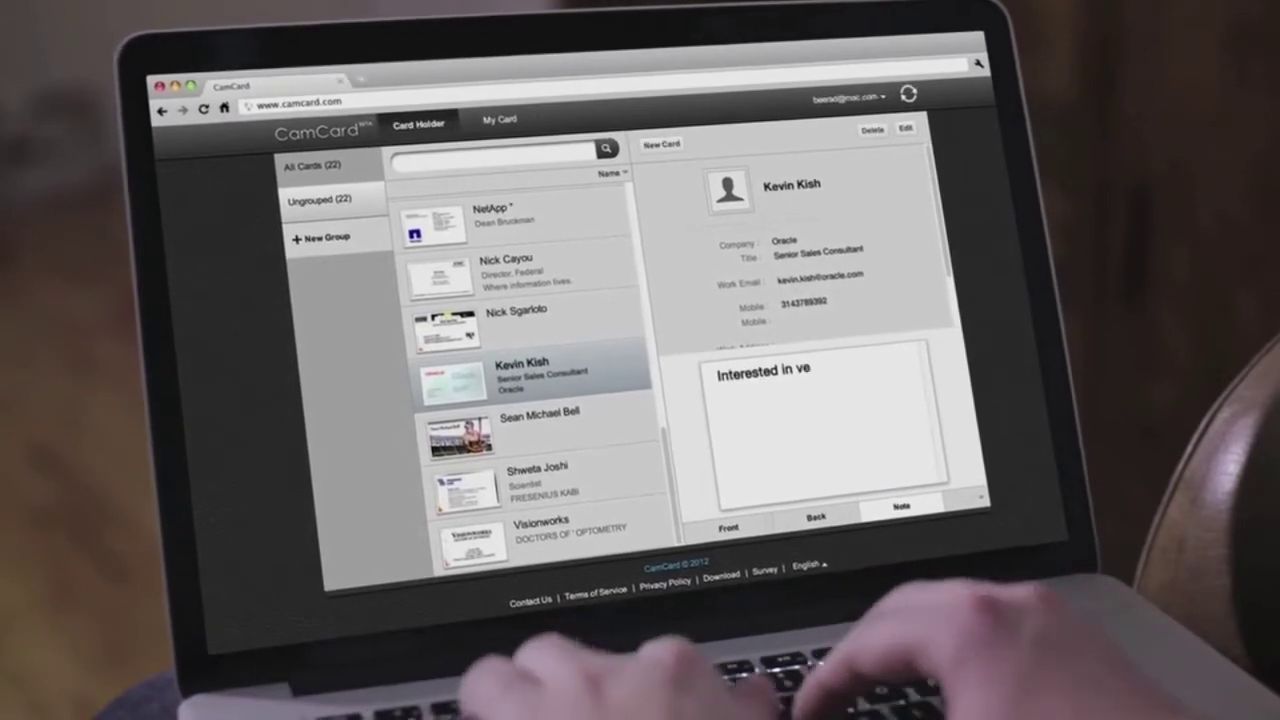
text( with Kevin.)
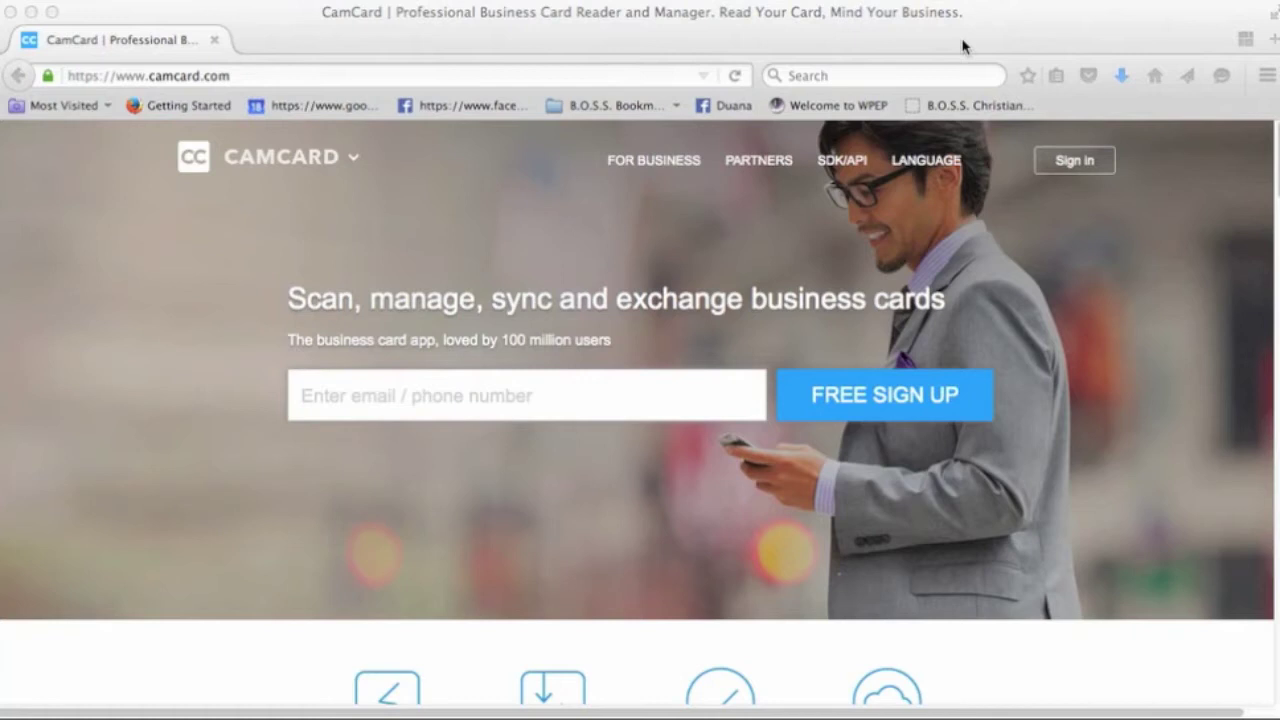
- Go to the sign-in page via the Sign in link at the top right of camcard.com
click(1075, 166)
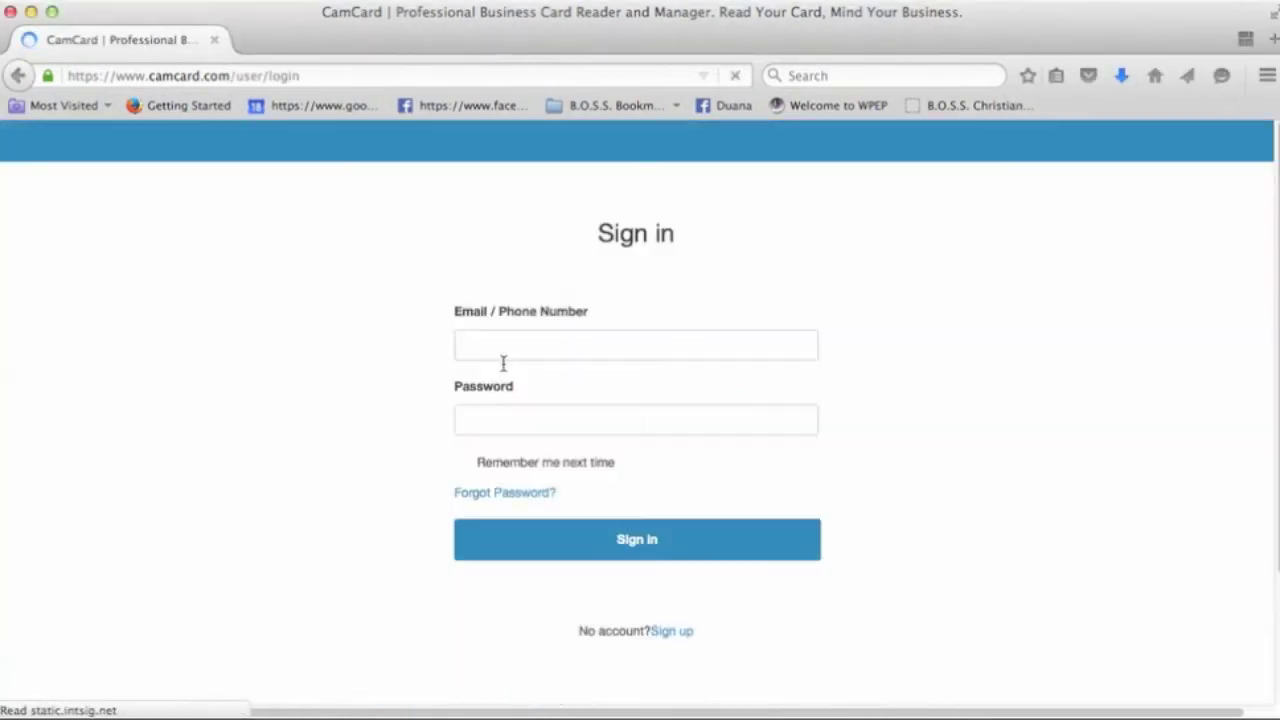
- Sign in with the account e-mail and password, re-entering the mistyped password
click(516, 345)
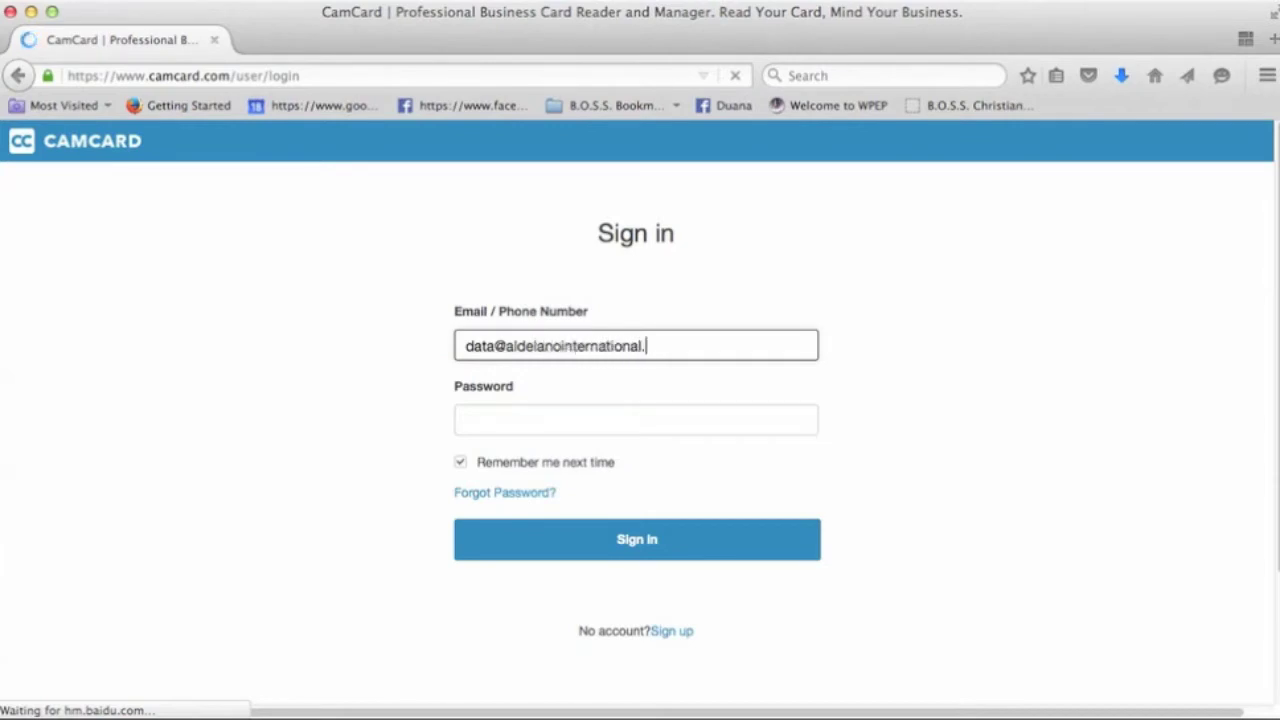
key(Tab)
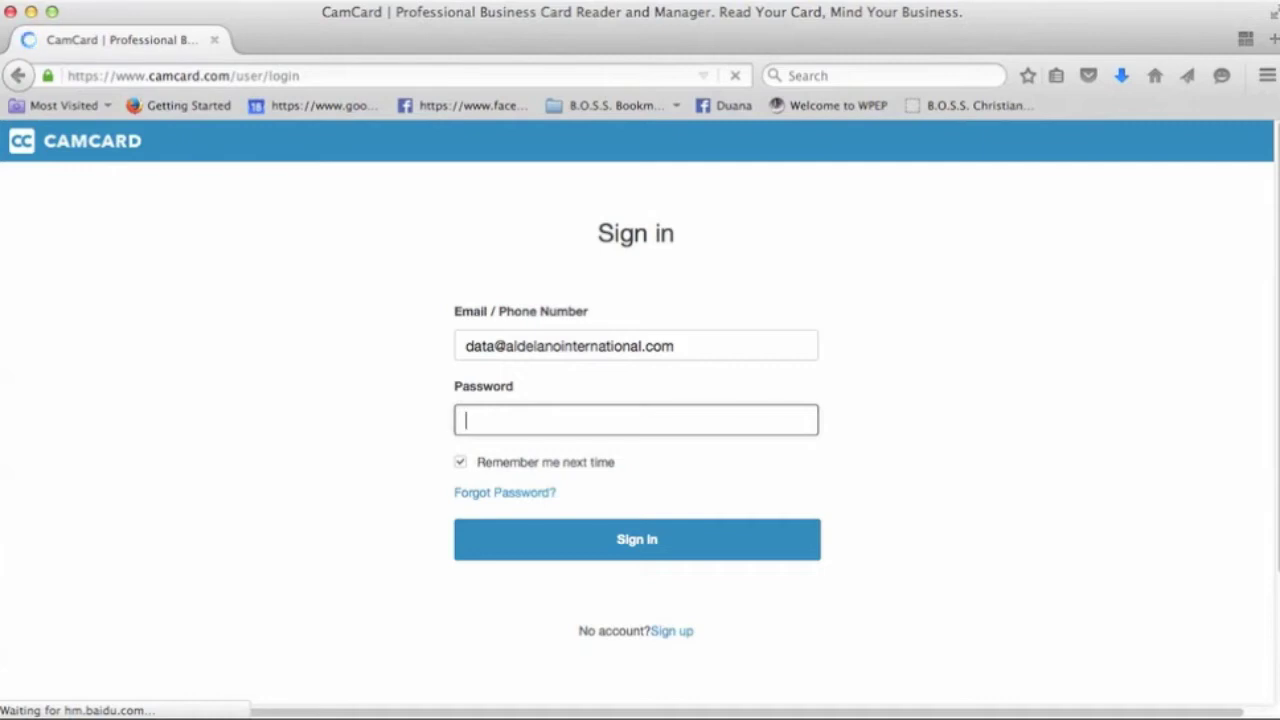
text(*******)
key(super+a)
key(BackSpace)
text(*********)
click(593, 540)
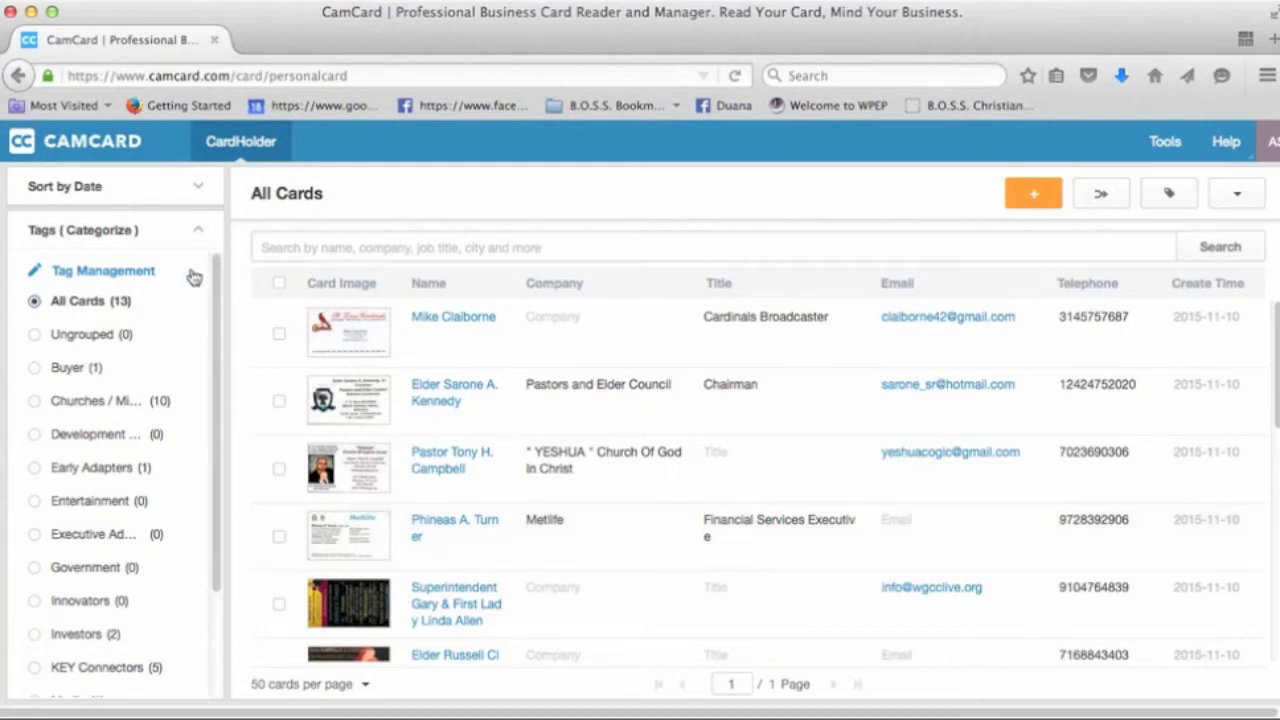
- Browse the Tags (Categorize) sidebar and filter the card list to the Buyer tag
drag(217, 280, 221, 364)
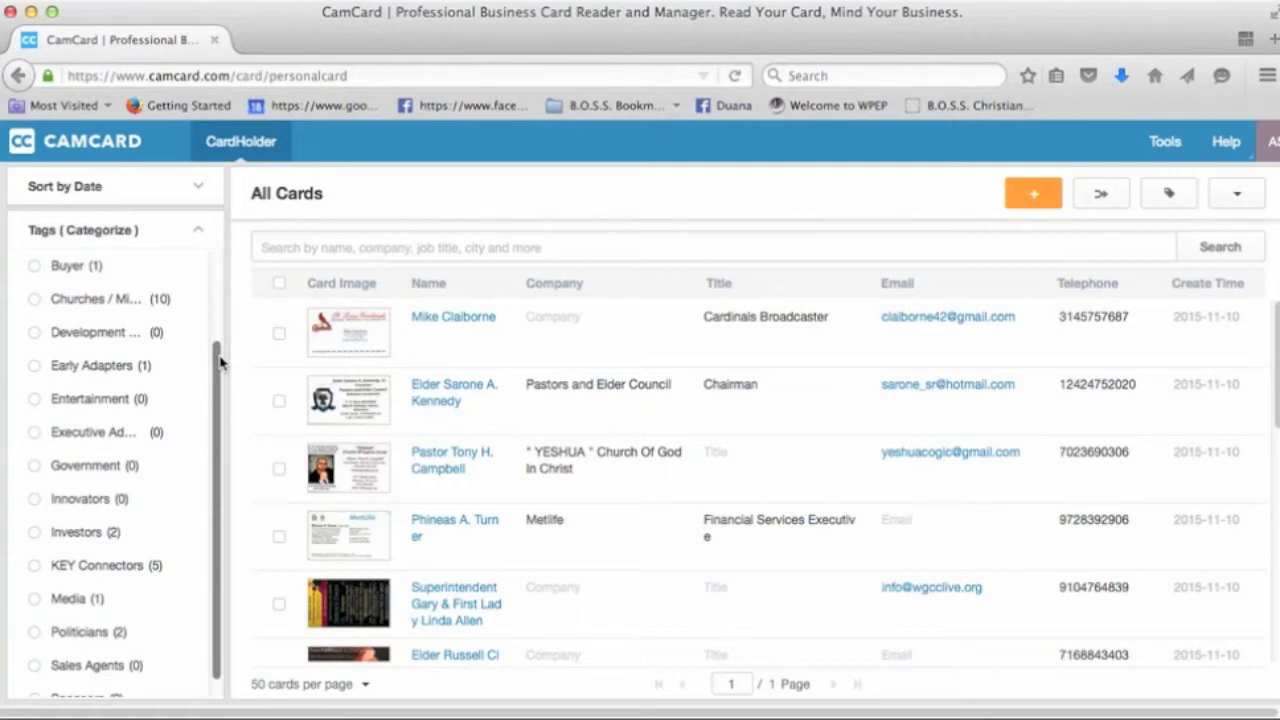
scroll(222, 362, up, 3)
scroll(191, 486, down, 5)
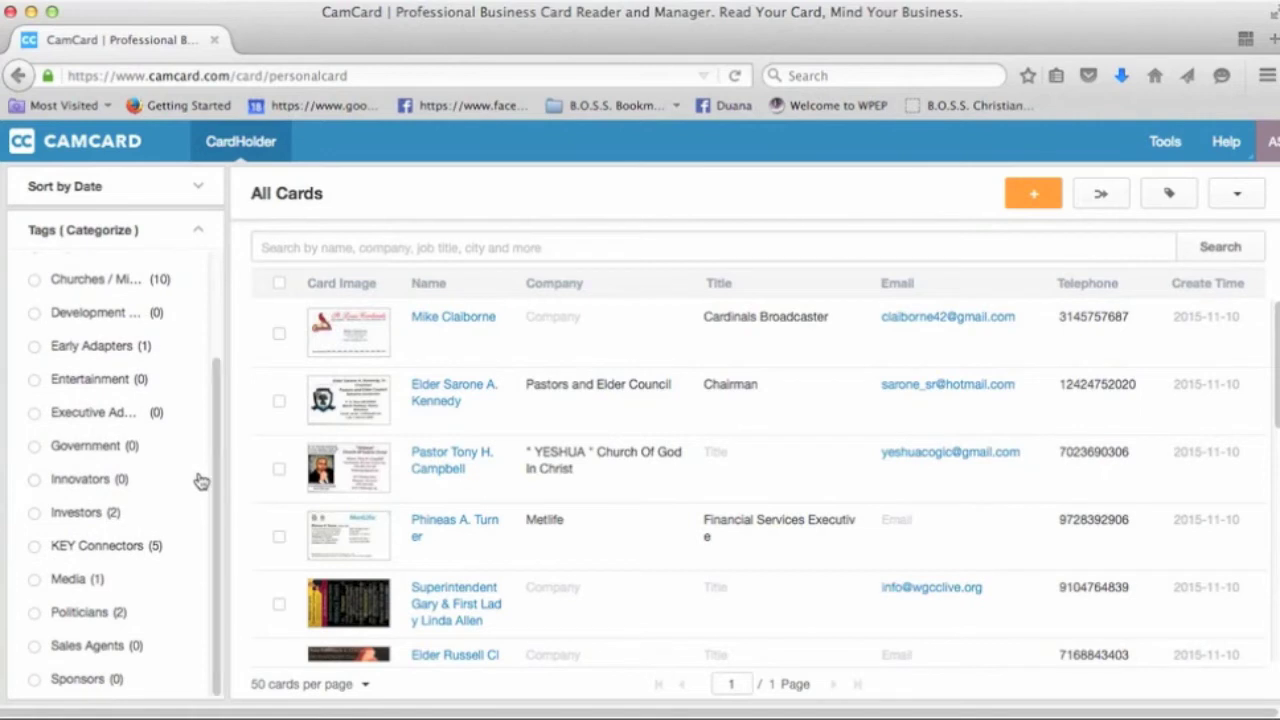
scroll(220, 414, up, 3)
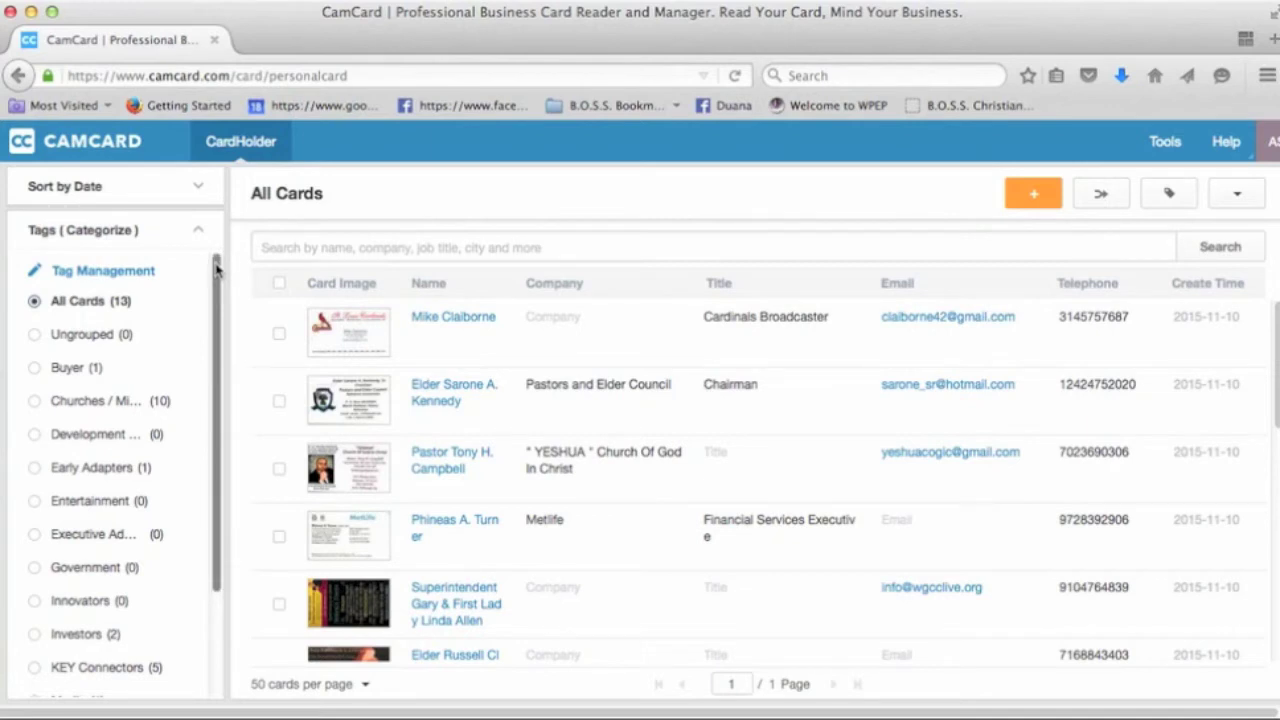
drag(216, 268, 214, 327)
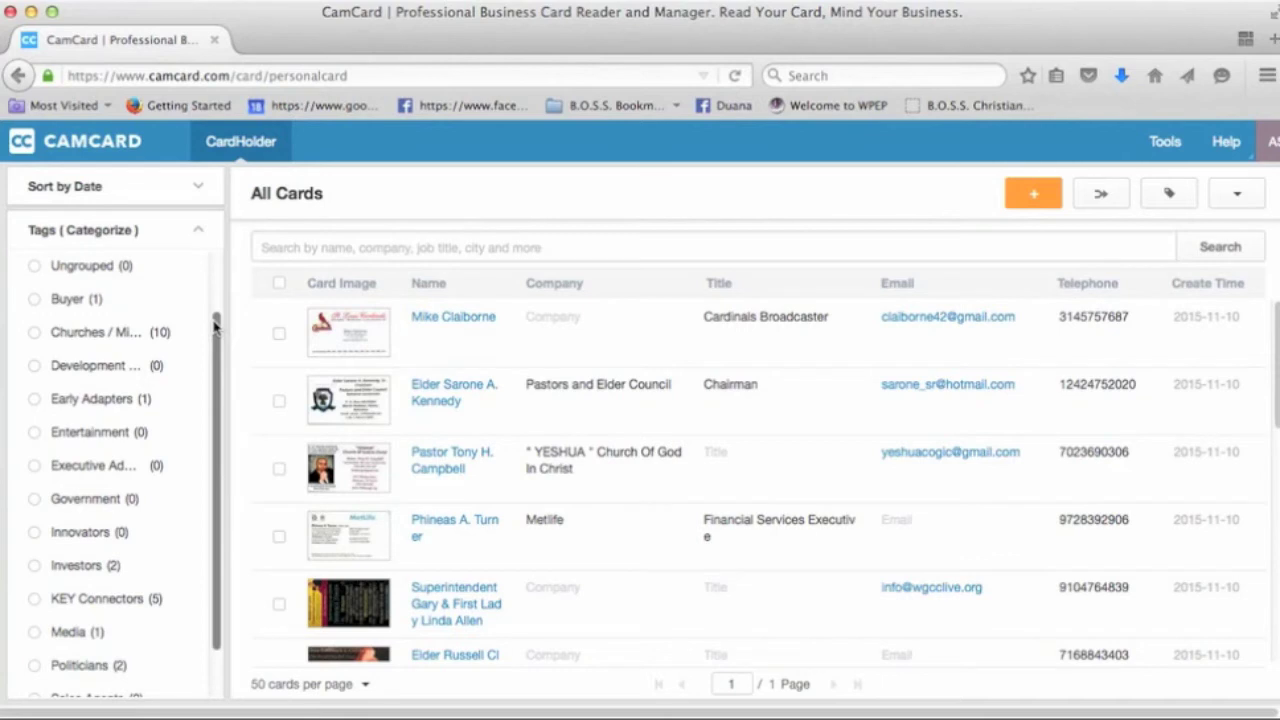
scroll(216, 326, up, 2)
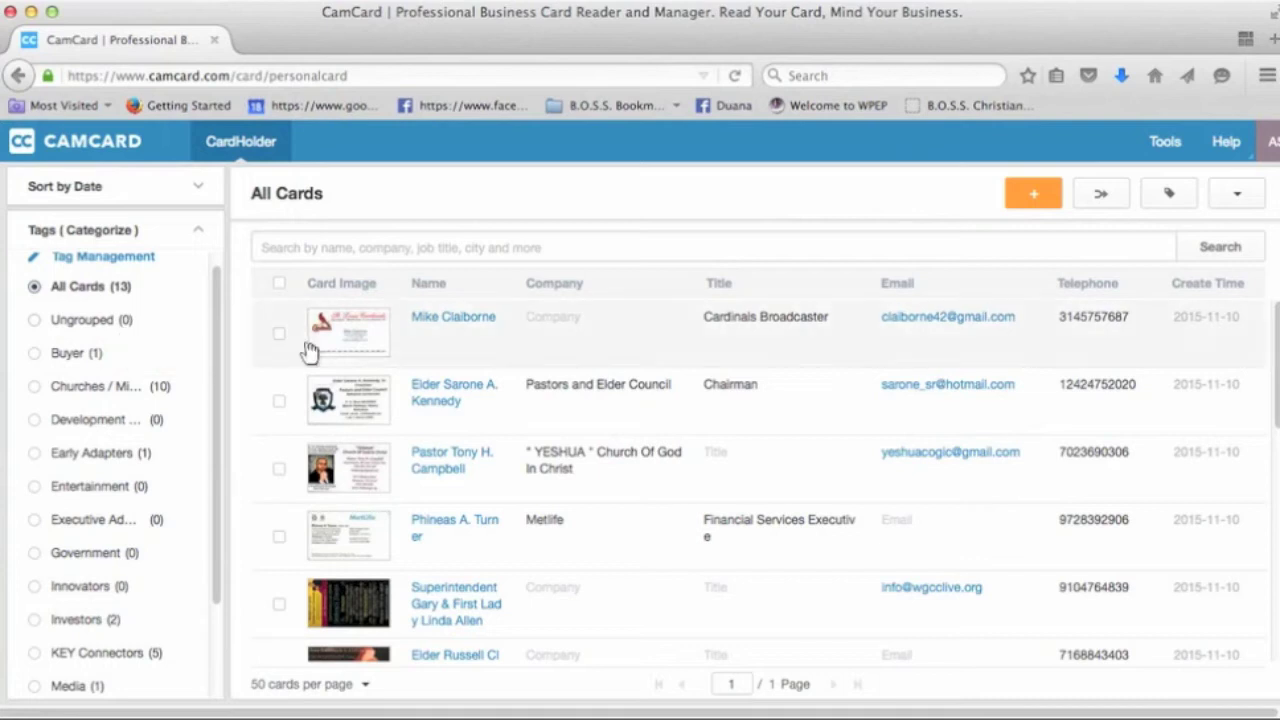
mouse_move(363, 342)
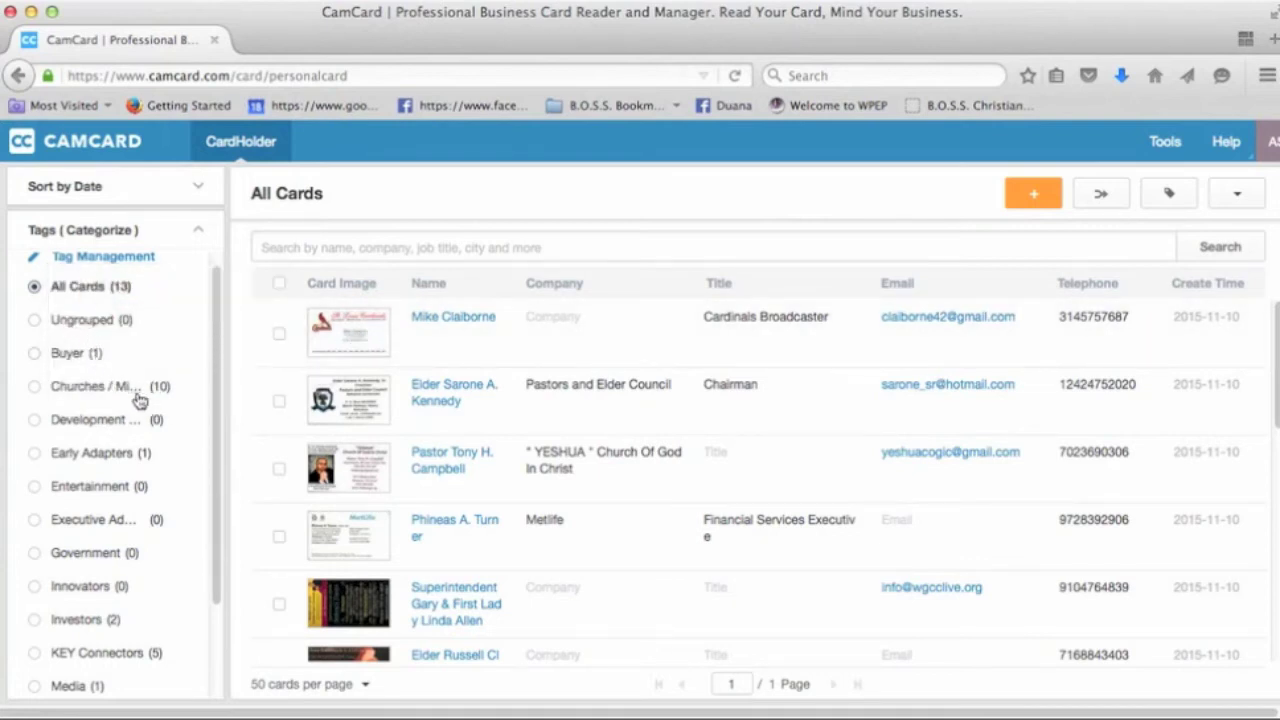
drag(220, 477, 251, 449)
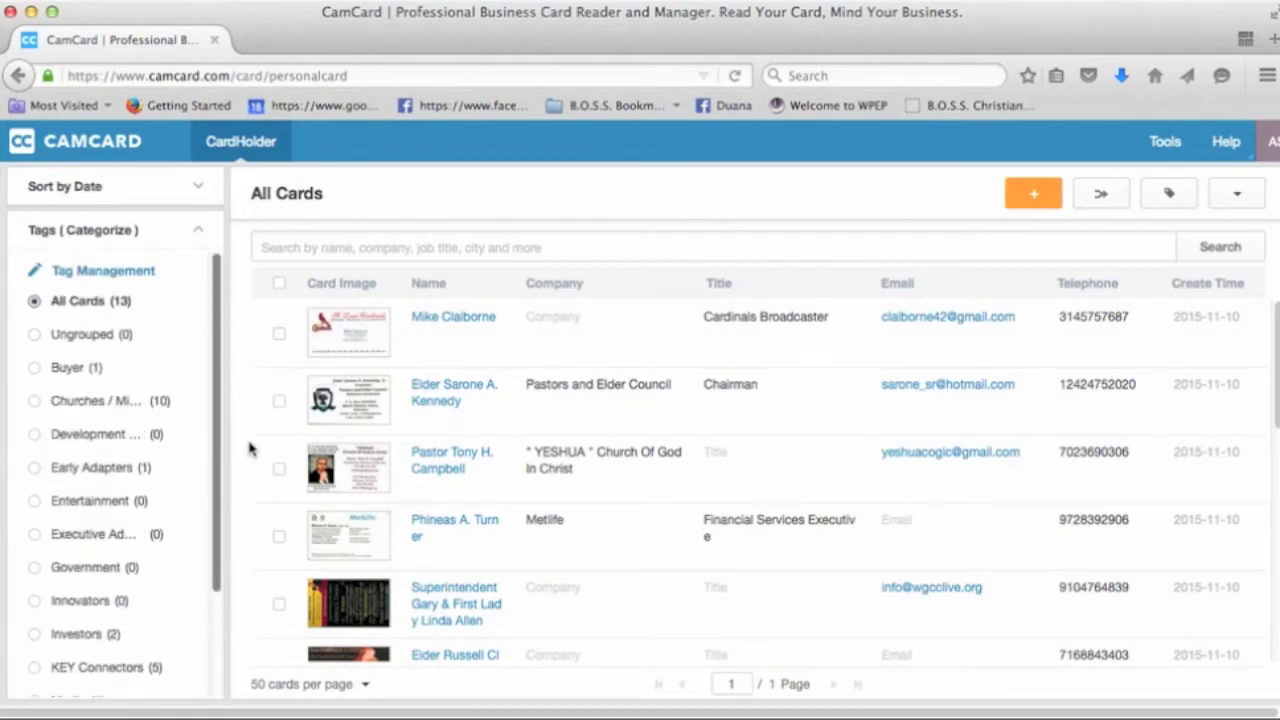
click(75, 370)
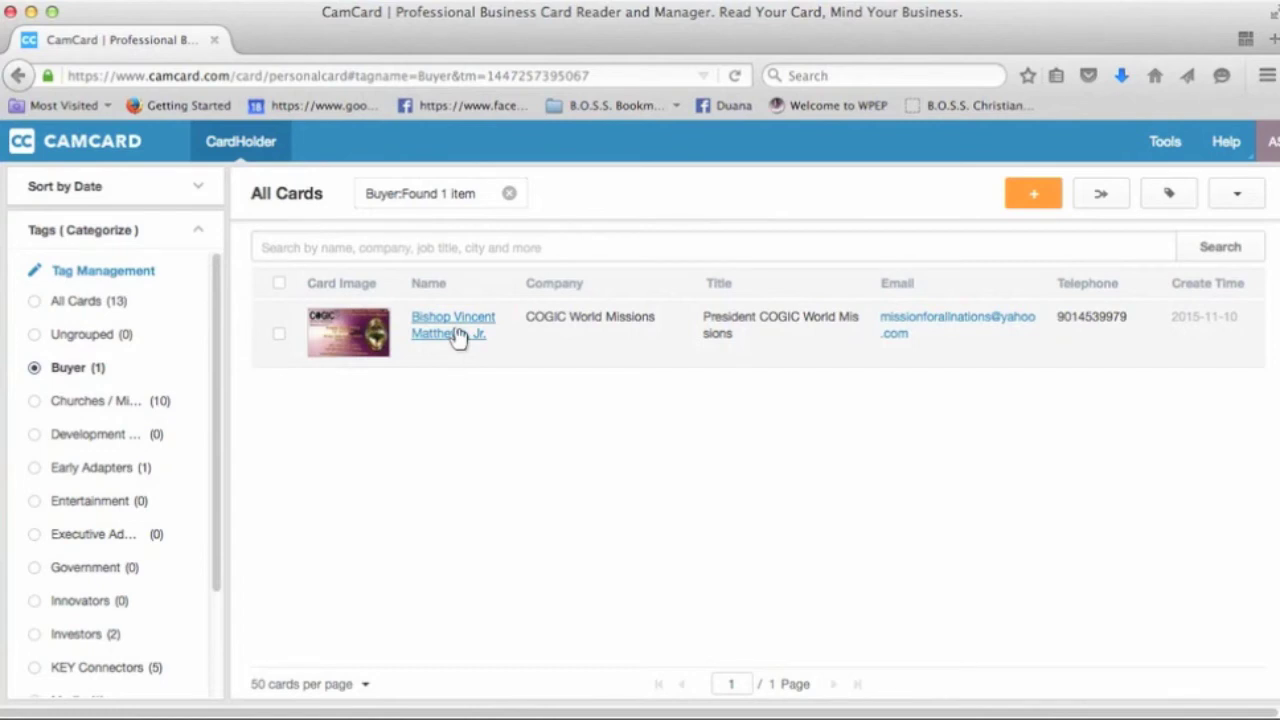
- Try the Early Adapters and Investors tags, then filter to KEY Connectors and open the pastor's card
click(95, 470)
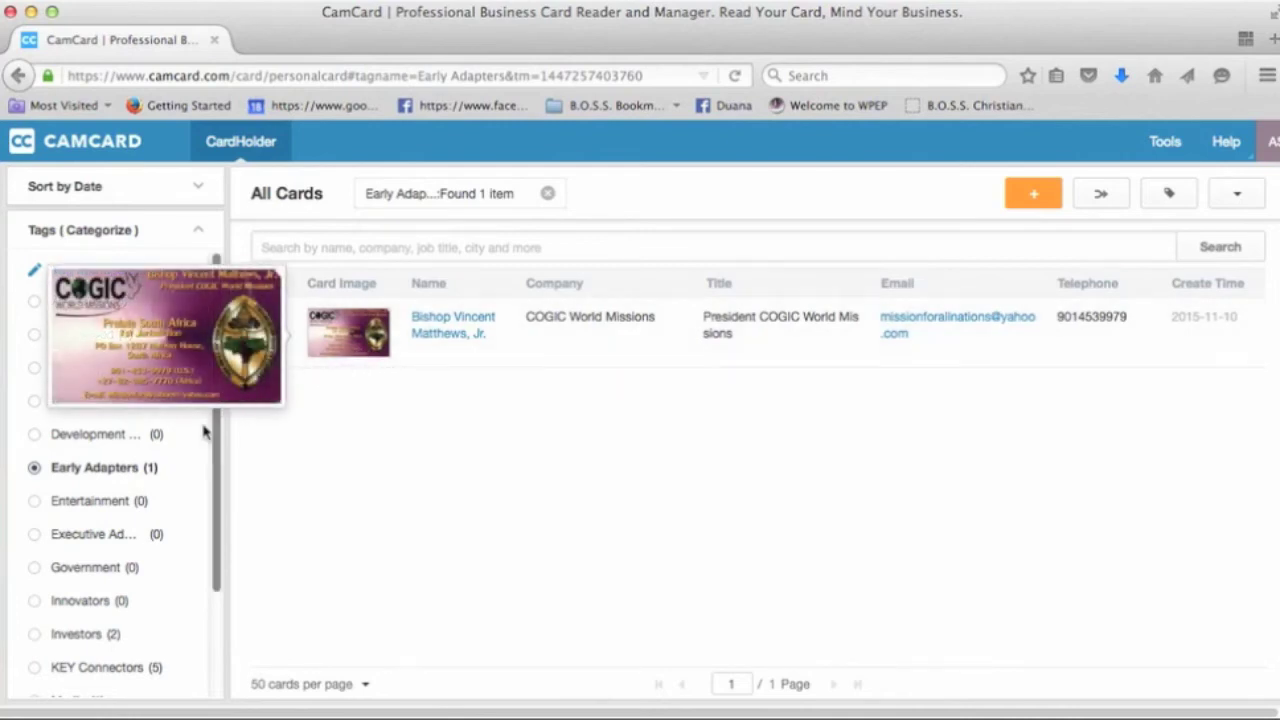
drag(218, 438, 218, 522)
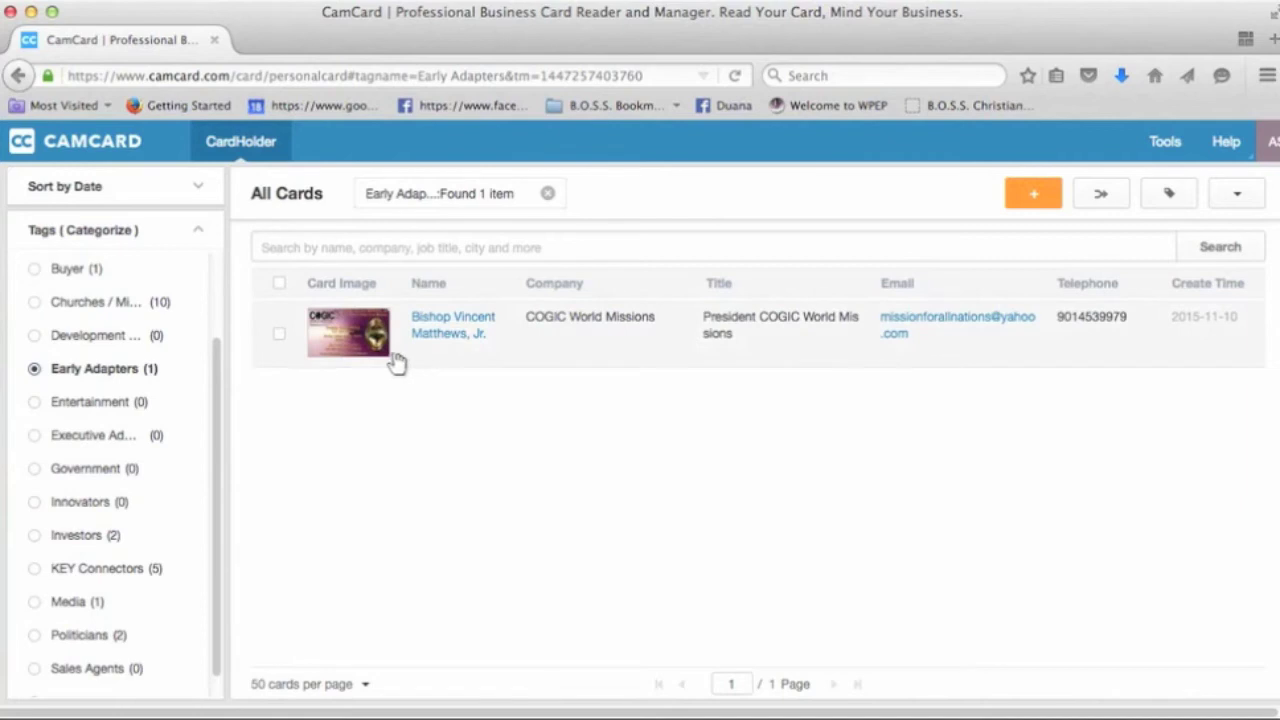
click(86, 534)
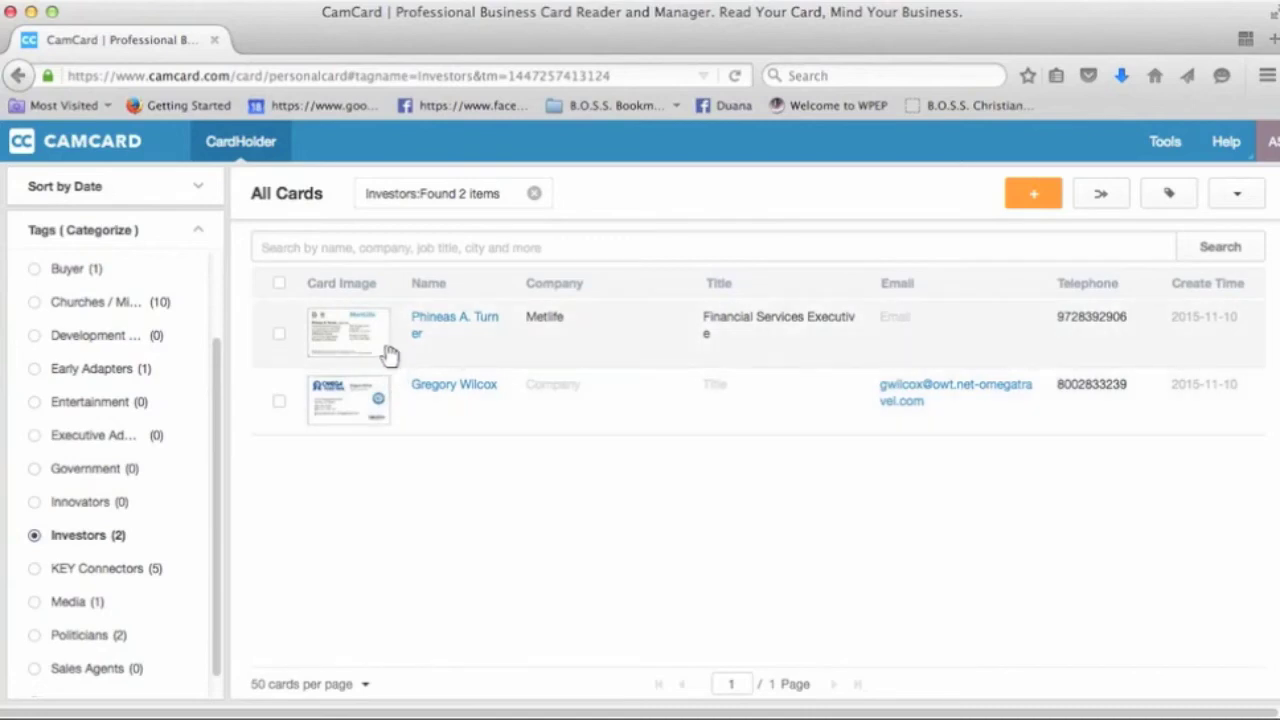
drag(386, 352, 160, 330)
mouse_move(366, 402)
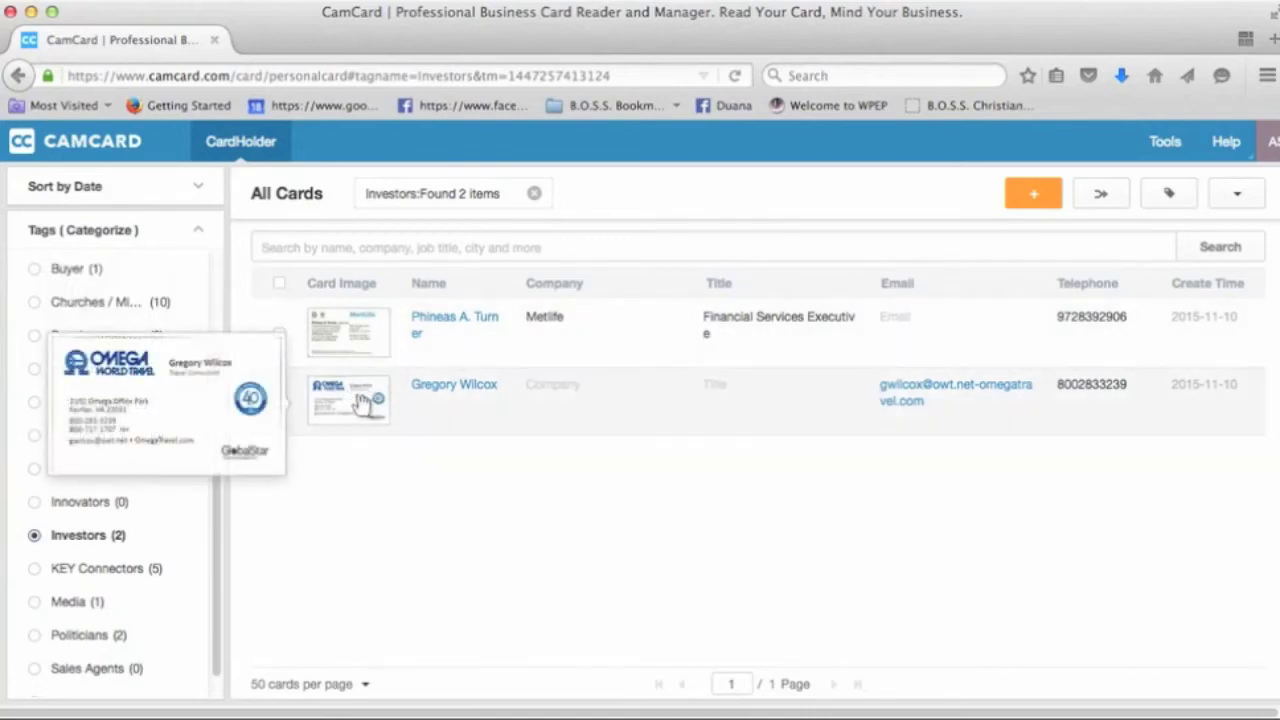
click(97, 570)
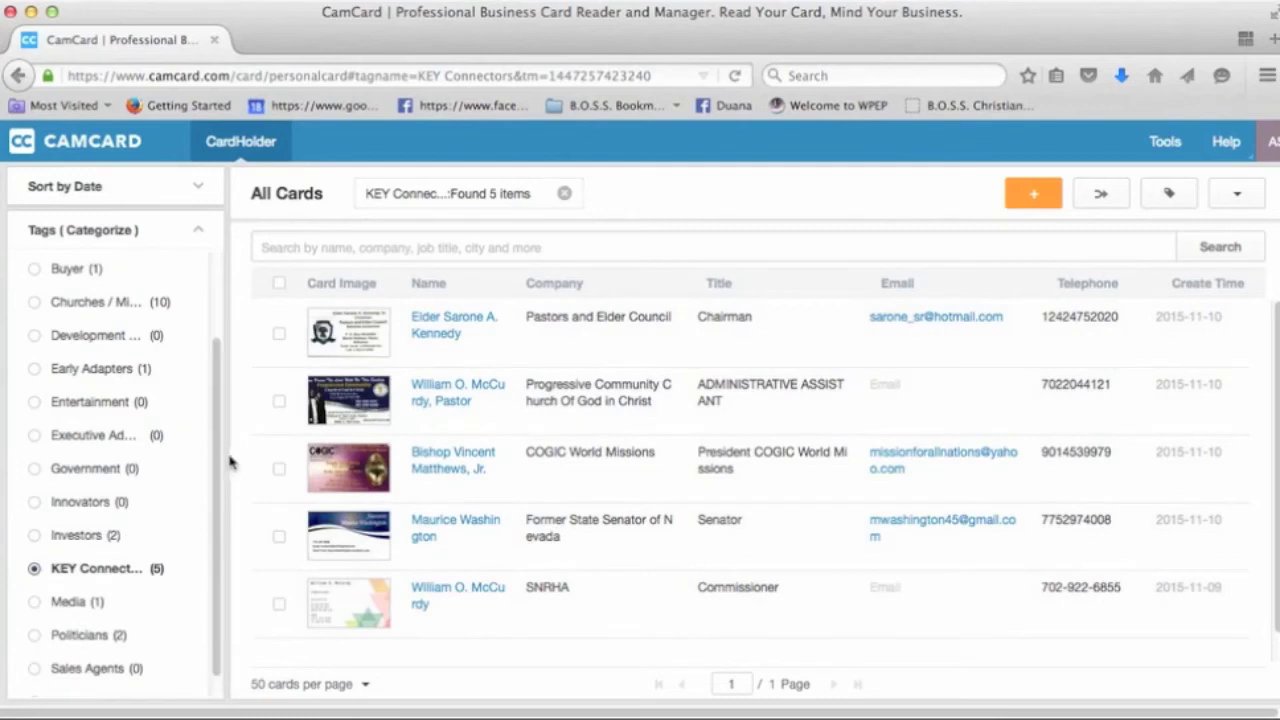
mouse_move(350, 403)
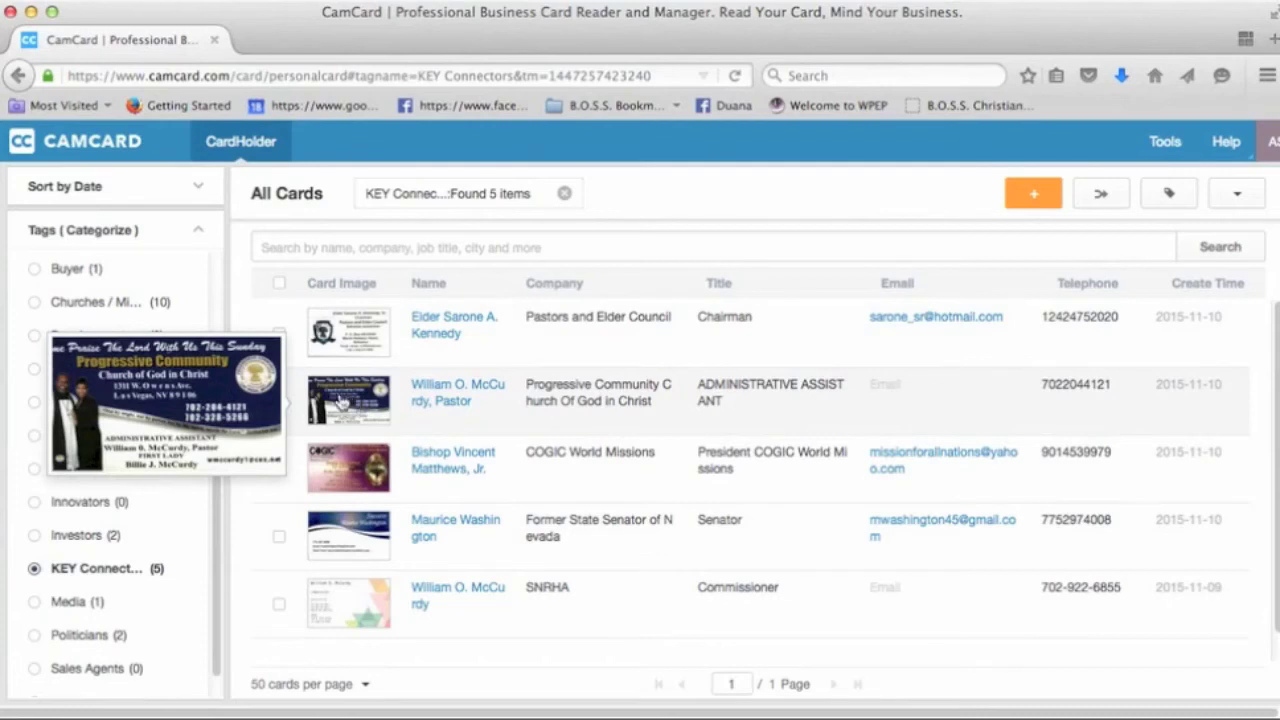
click(345, 401)
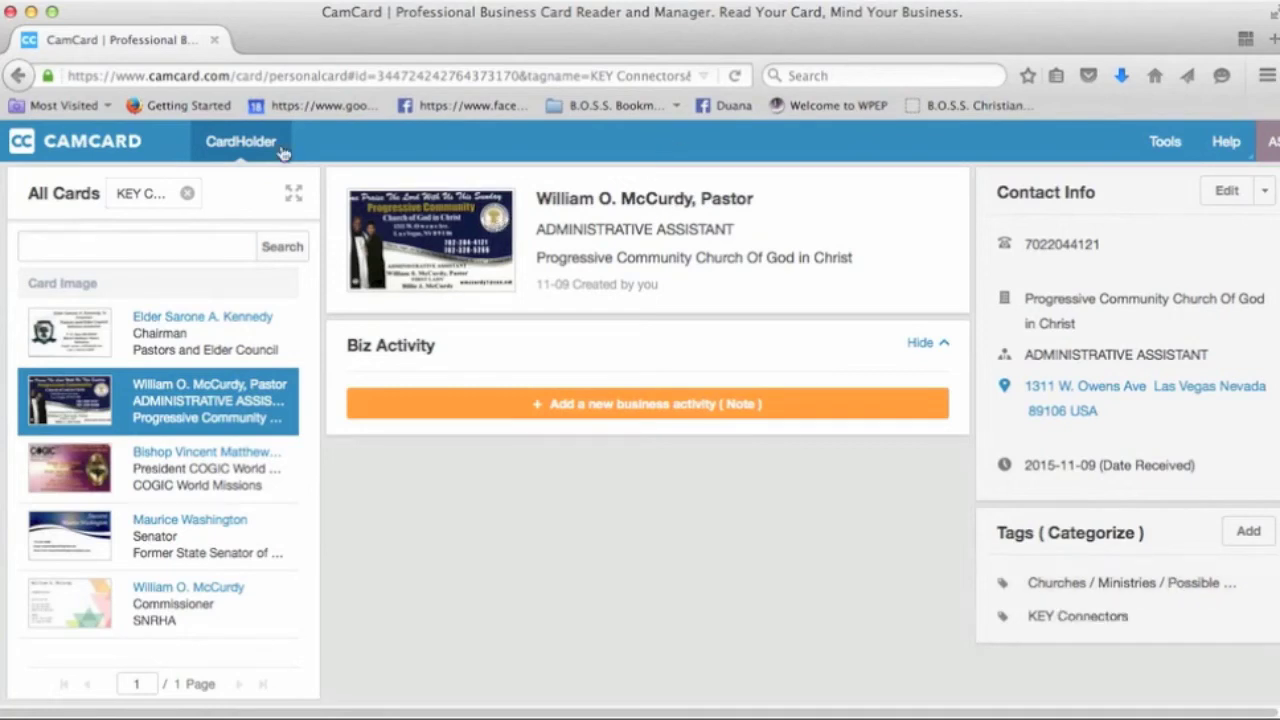
- Clear the KEY Connectors filter, abandon a card search, and return to the All Cards page
click(187, 196)
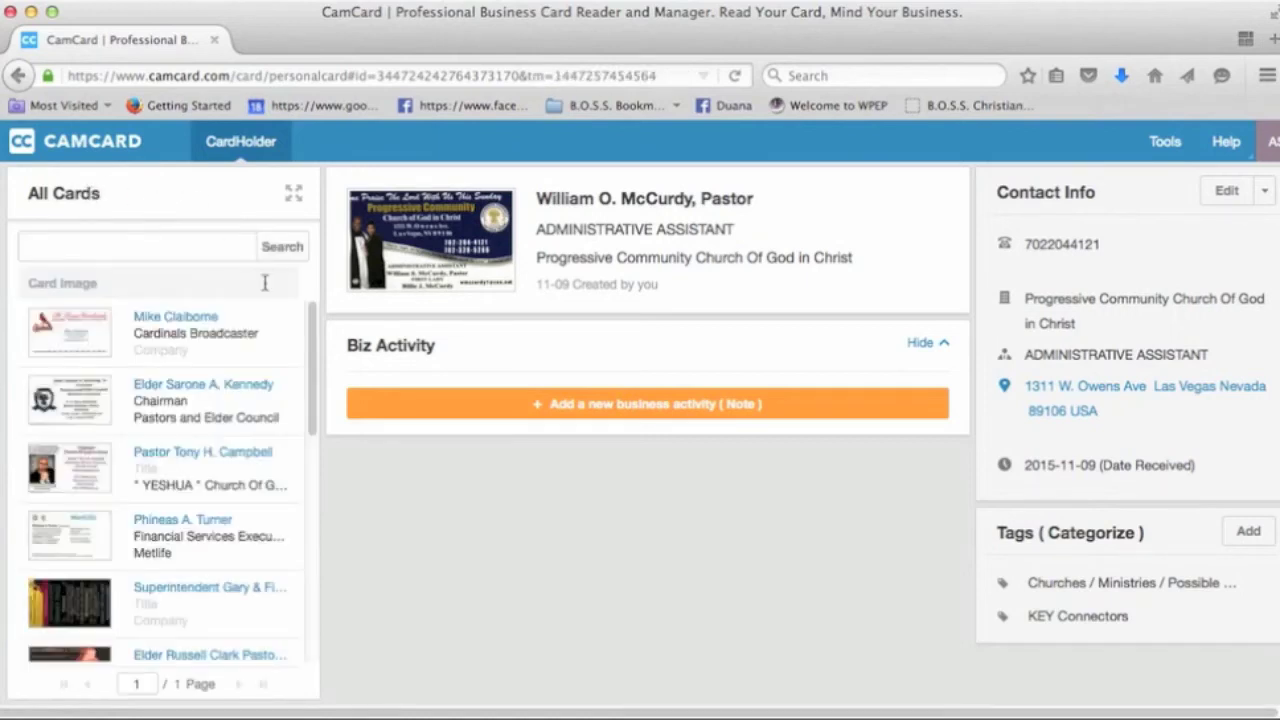
scroll(305, 343, down, 5)
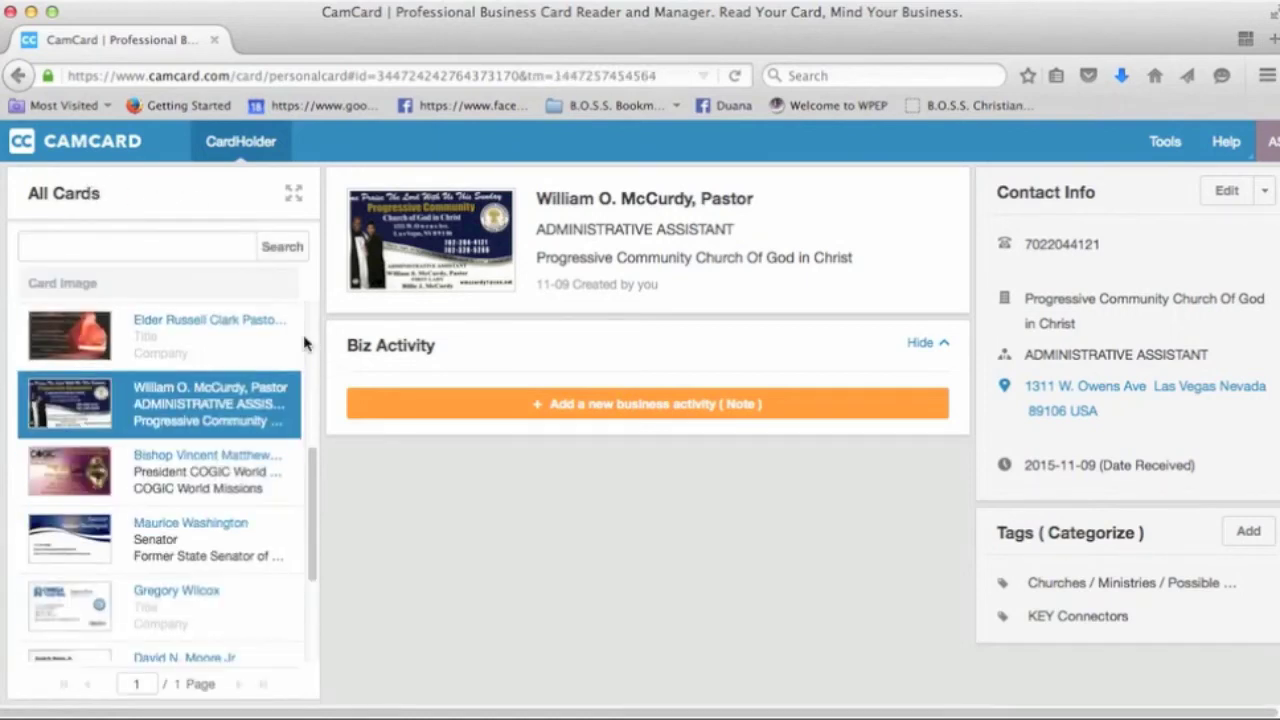
click(107, 246)
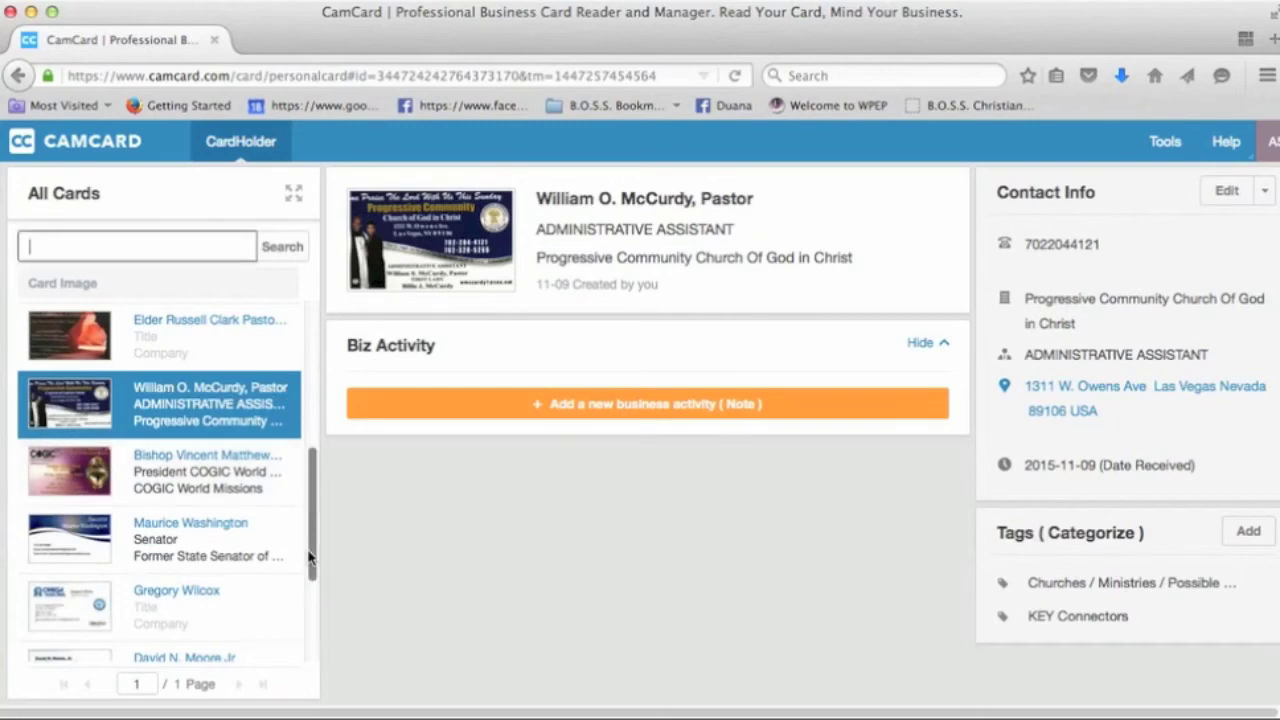
scroll(312, 610, down, 1)
scroll(322, 580, down, 3)
drag(317, 549, 346, 320)
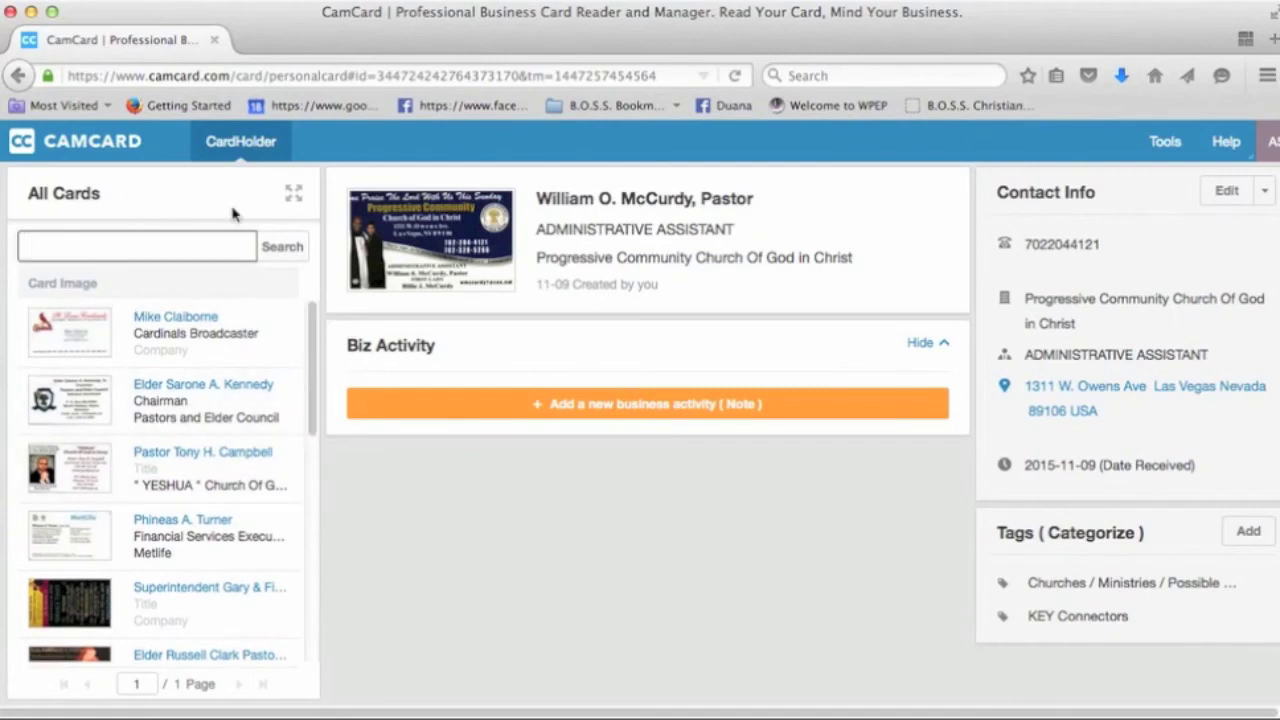
click(93, 180)
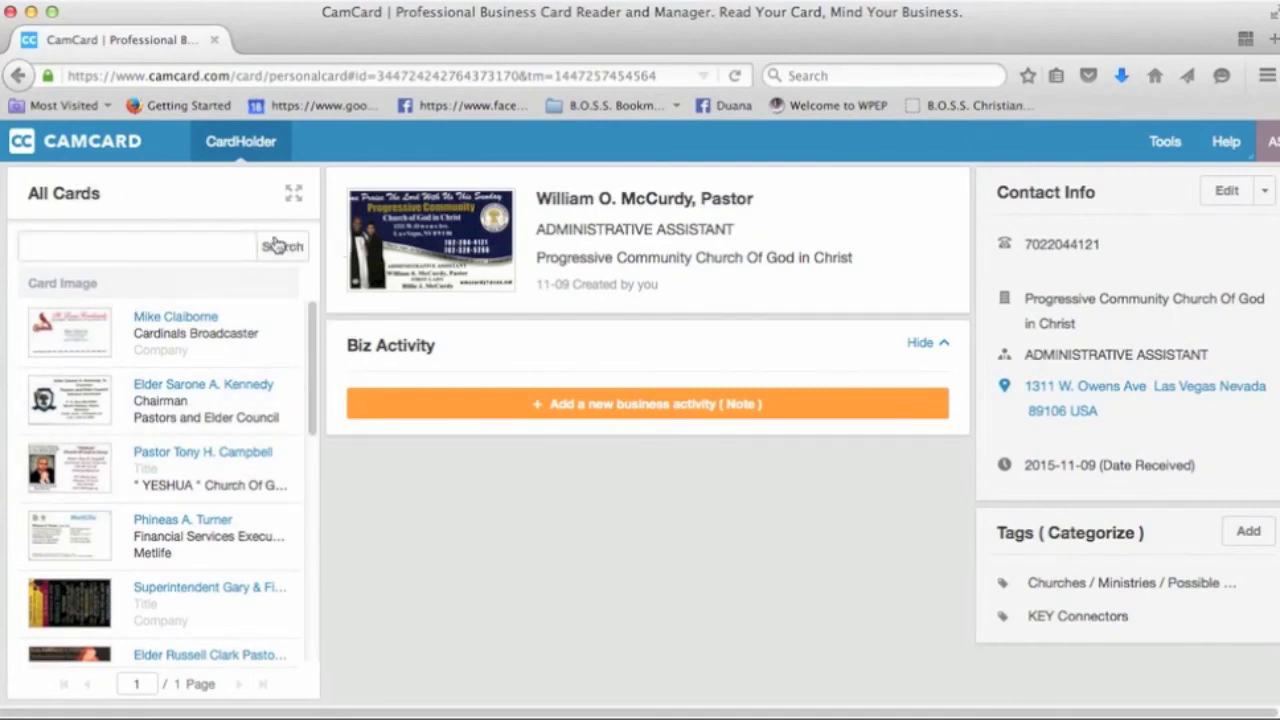
click(75, 155)
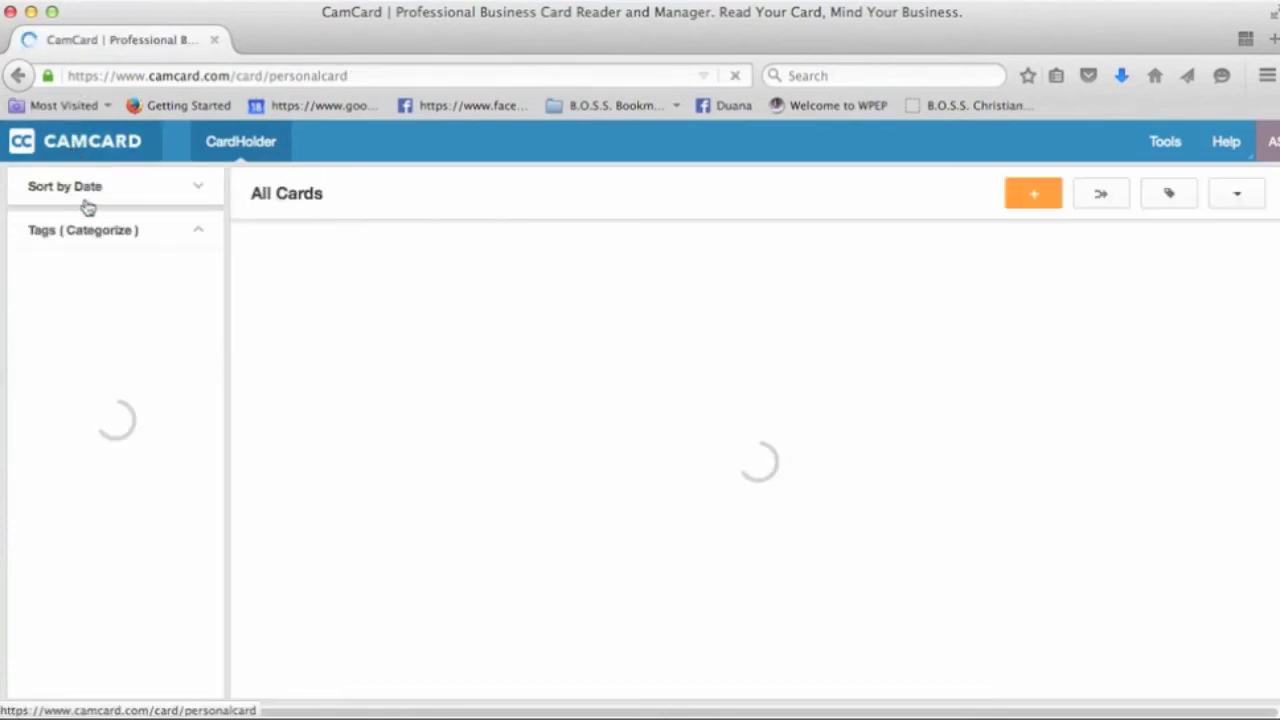
- Filter to the Media tag, open the Cardinals broadcaster's card and view its enlarged scan
scroll(205, 470, down, 4)
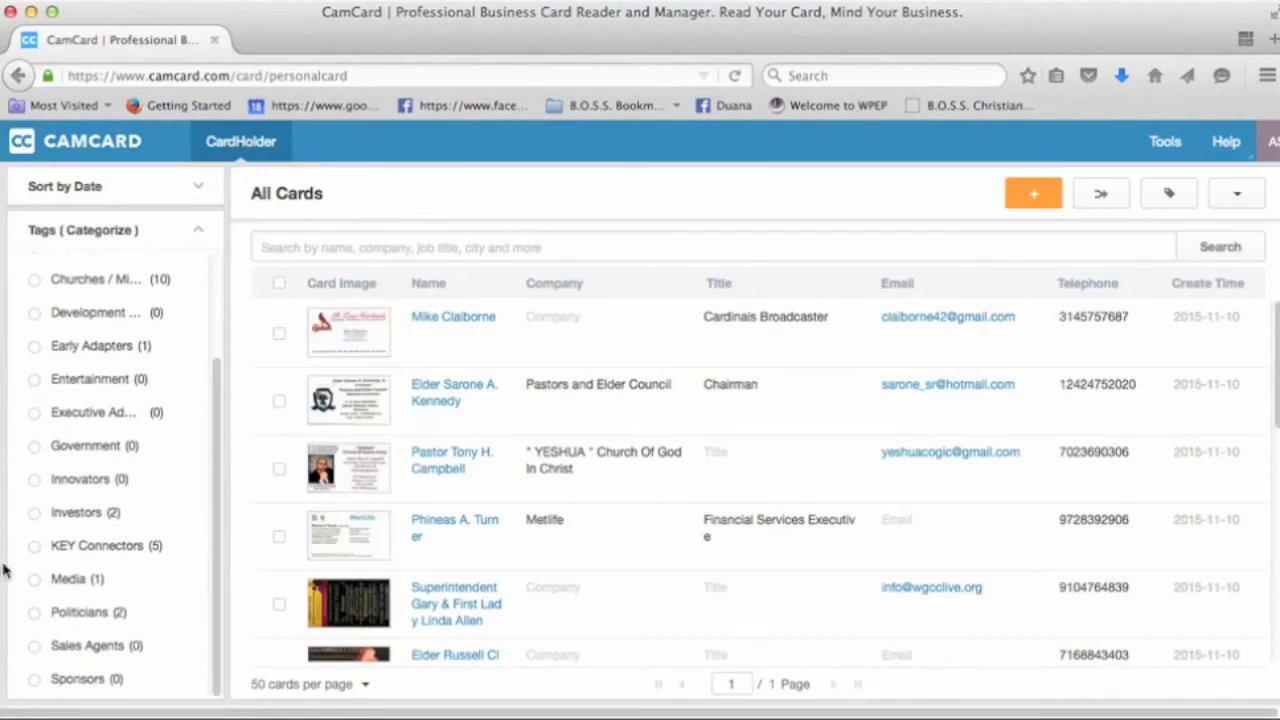
click(70, 581)
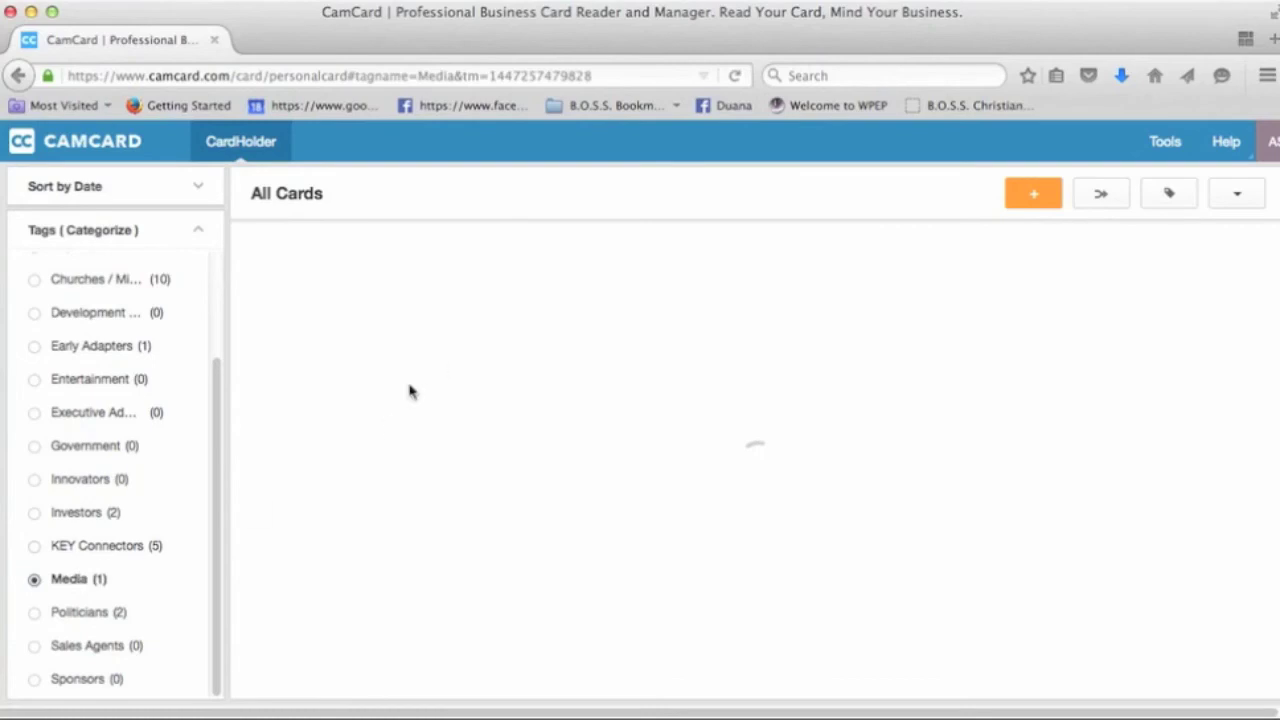
mouse_move(371, 329)
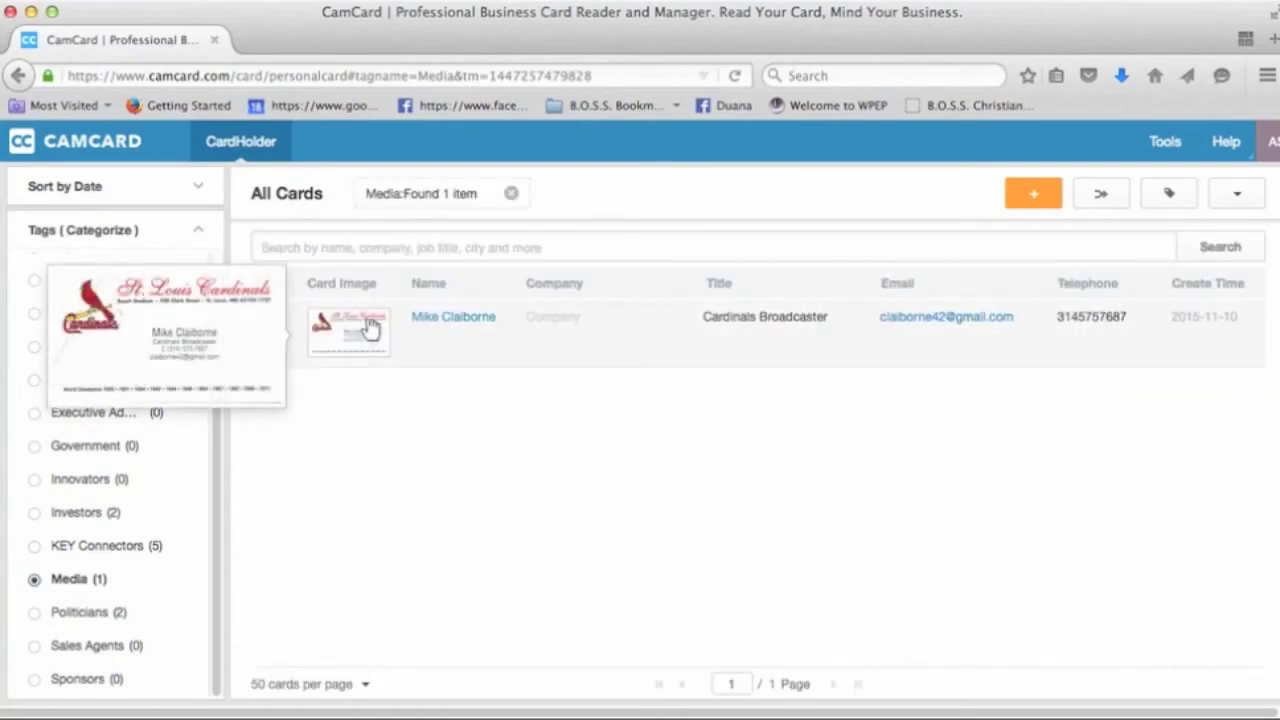
click(371, 329)
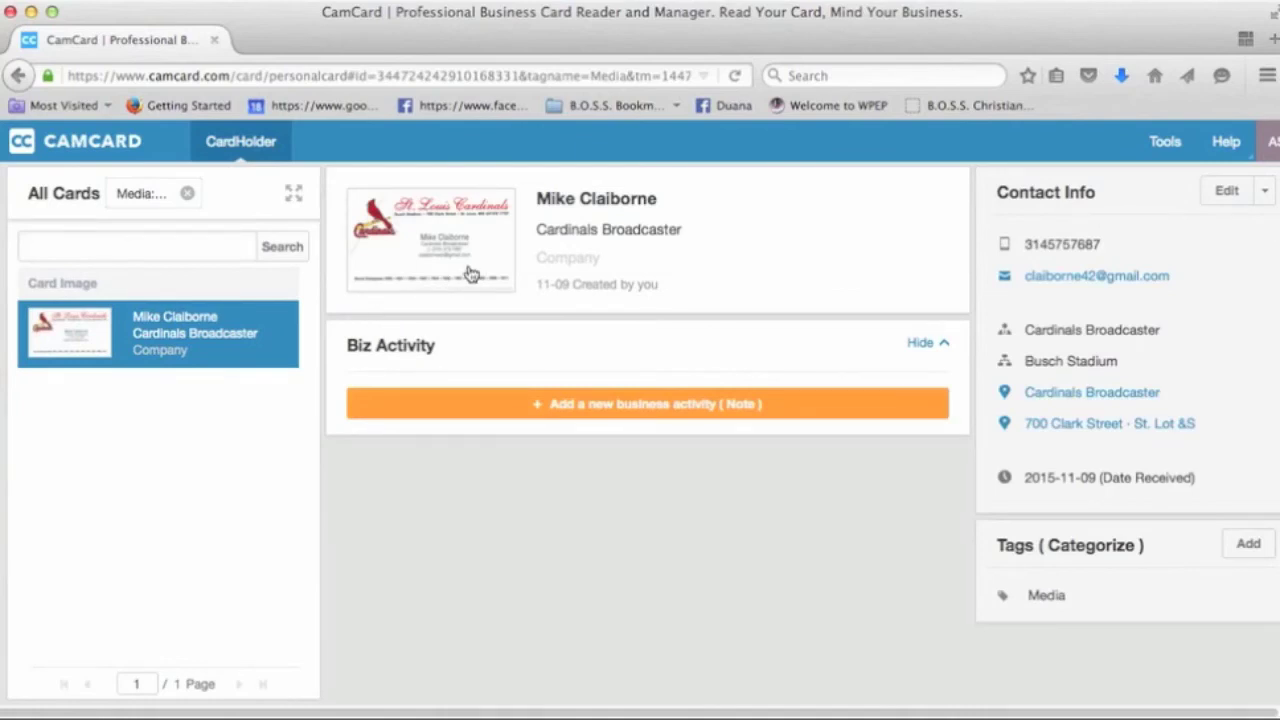
click(469, 272)
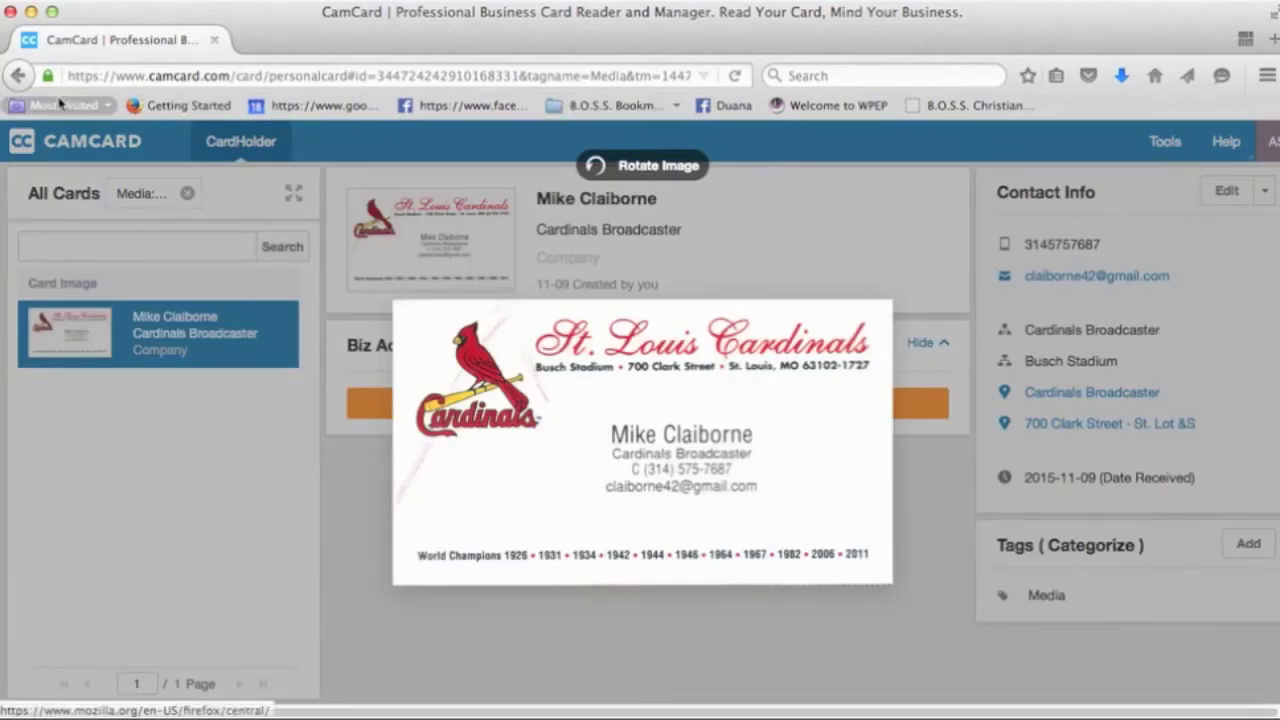
click(18, 75)
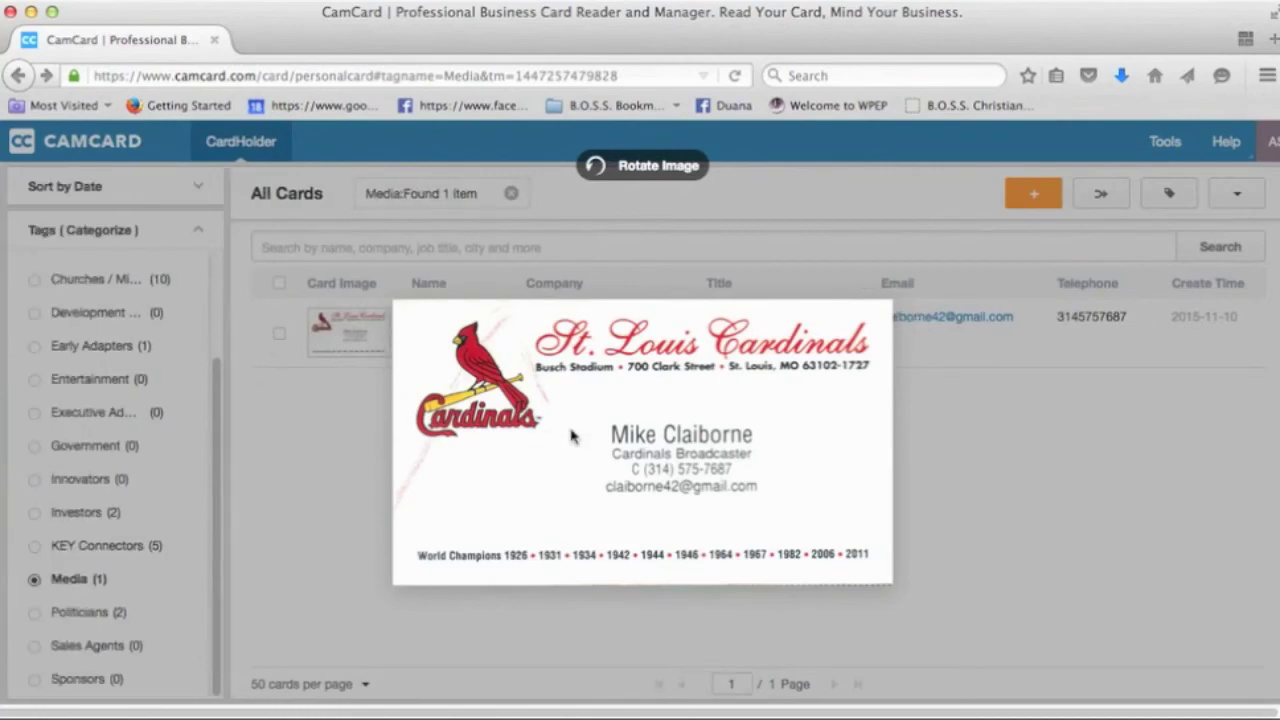
click(902, 533)
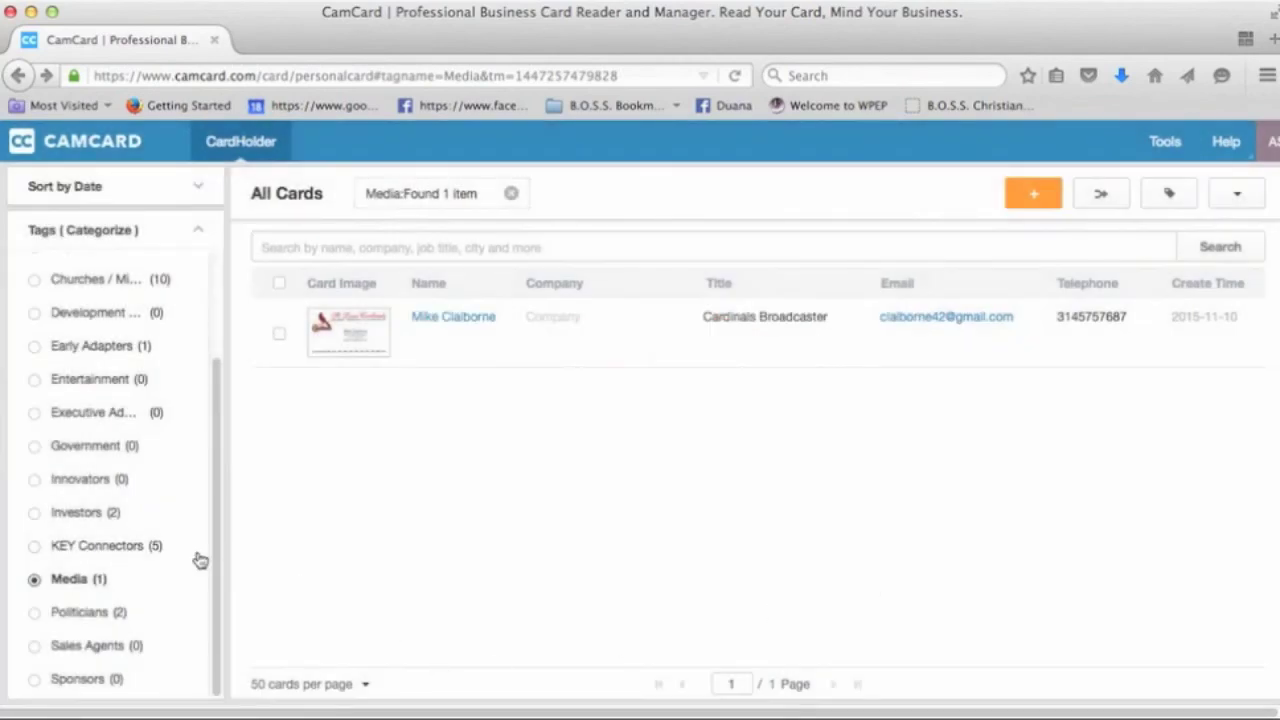
- Filter to the Politicians tag and open the former Nevada state senator's card
click(60, 611)
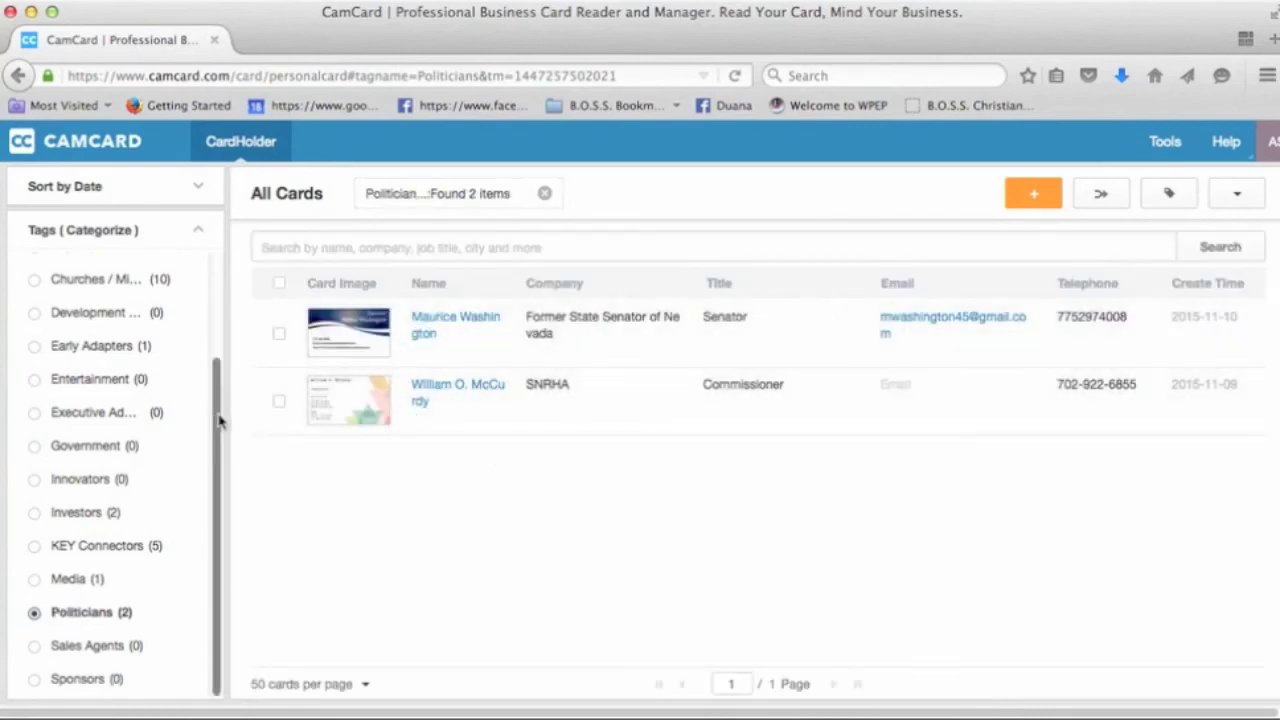
drag(220, 422, 224, 300)
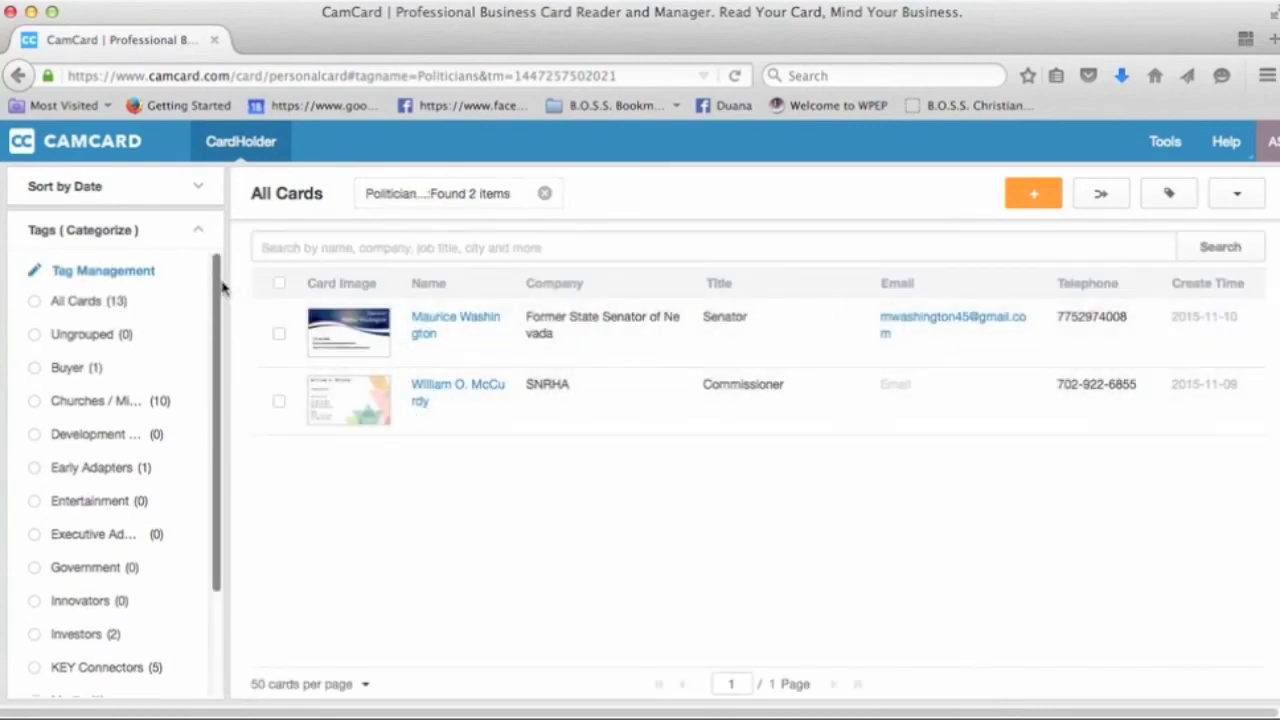
drag(214, 313, 211, 477)
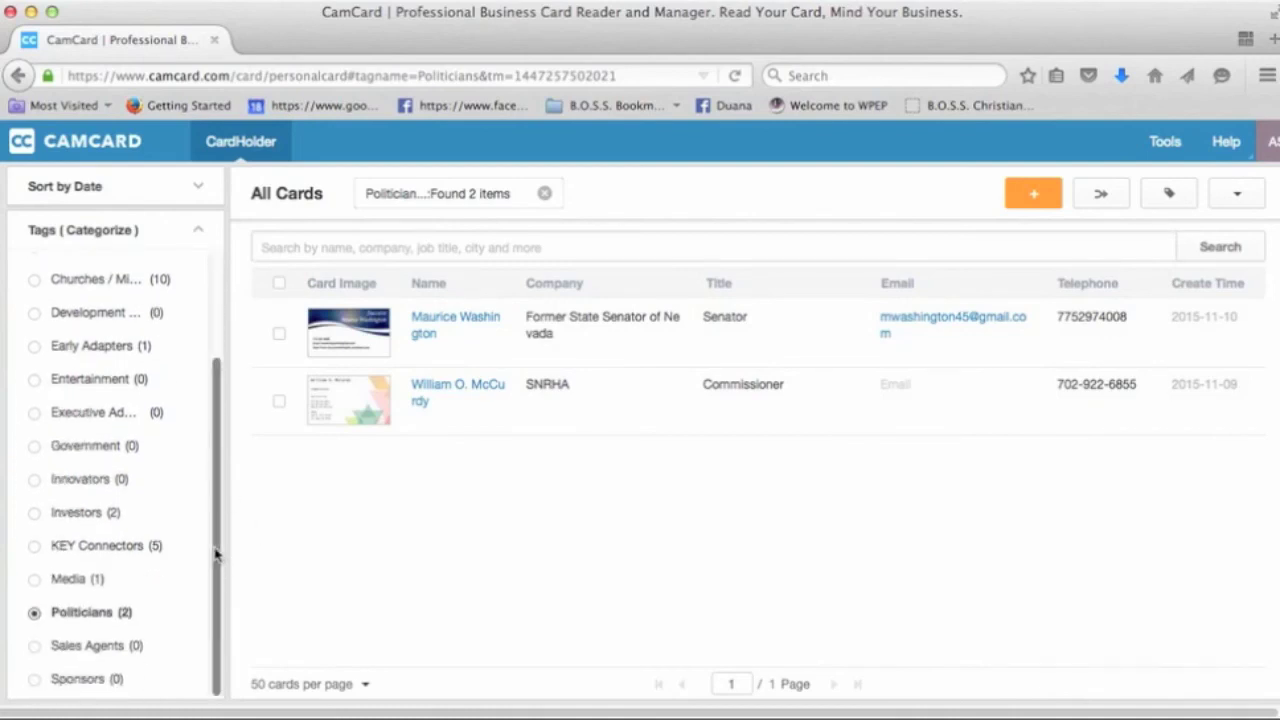
drag(215, 555, 243, 368)
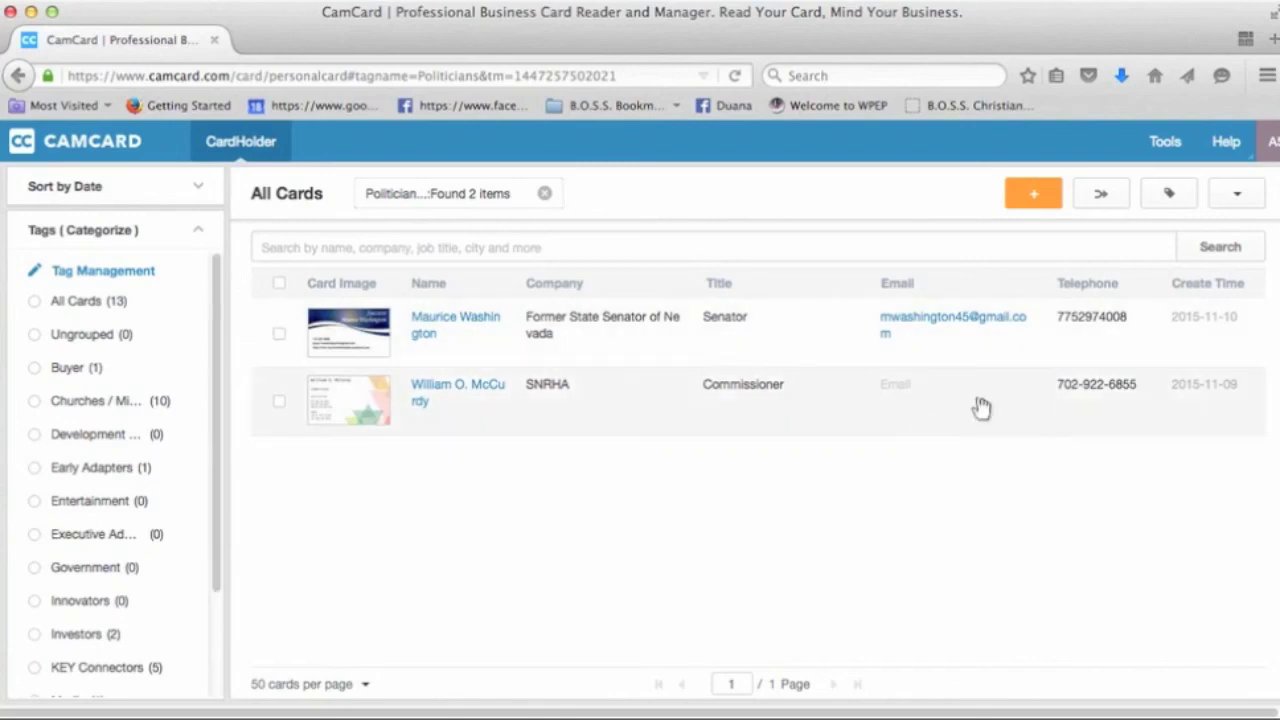
click(1087, 333)
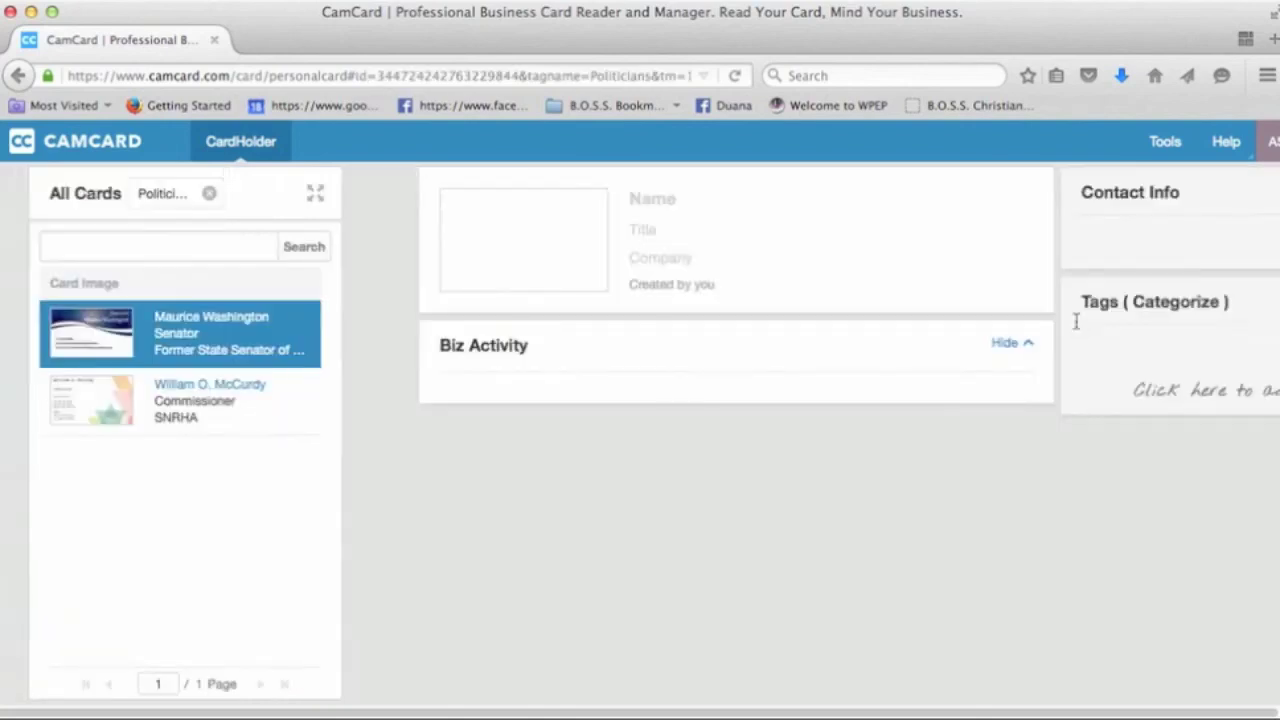